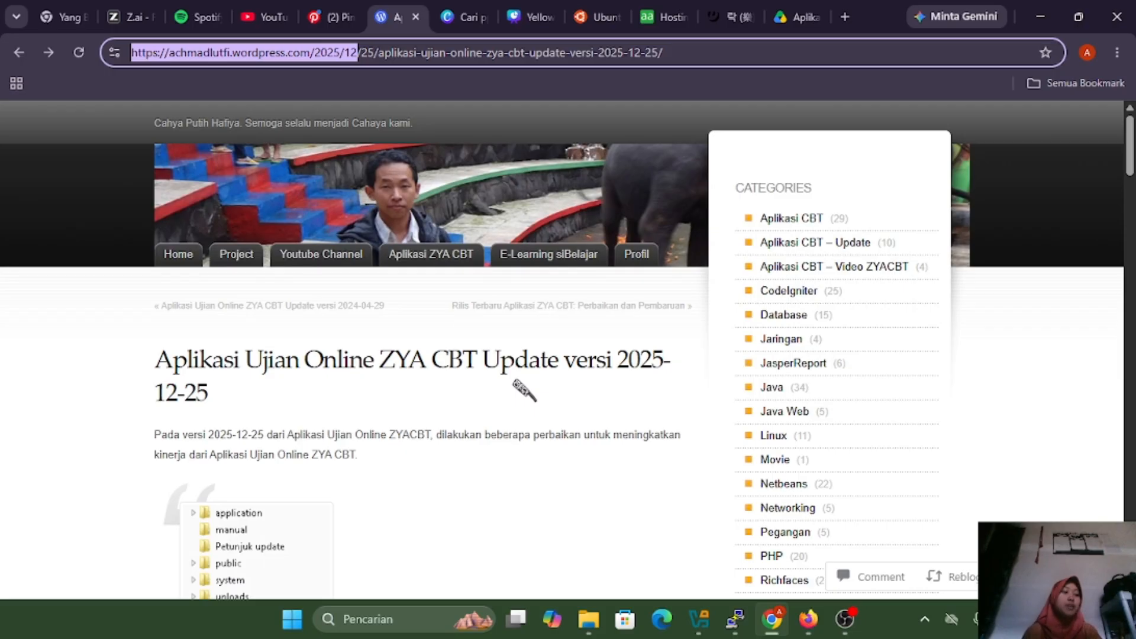
# Minimize the Chrome blog post window to reveal aaPanel's Website list in Firefox
pyautogui.click(1036, 5)
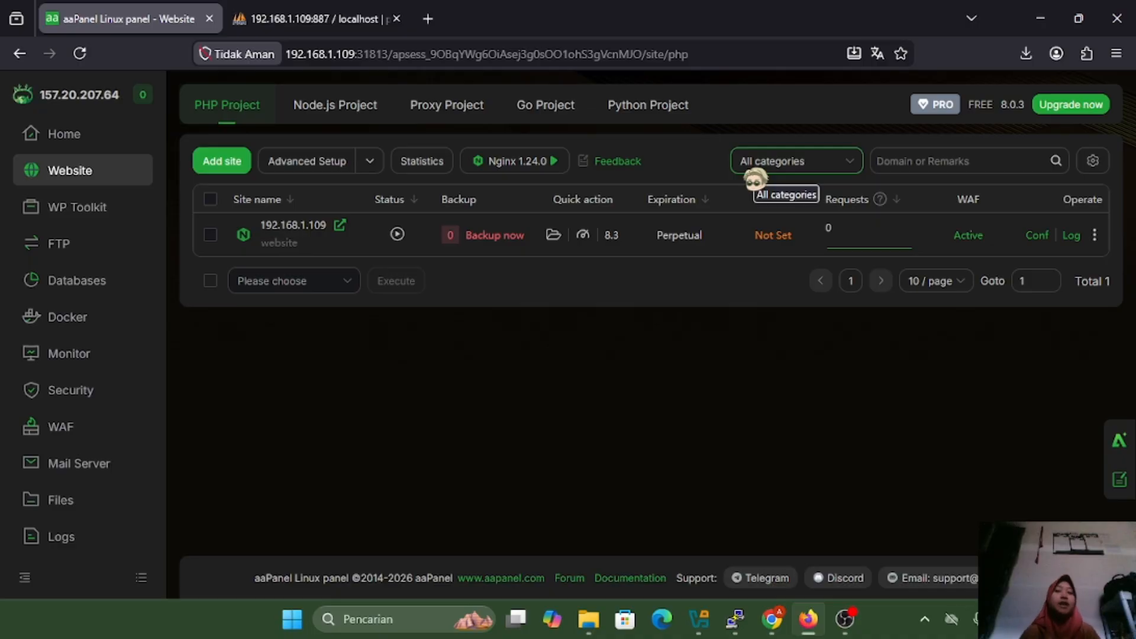
pyautogui.click(223, 165)
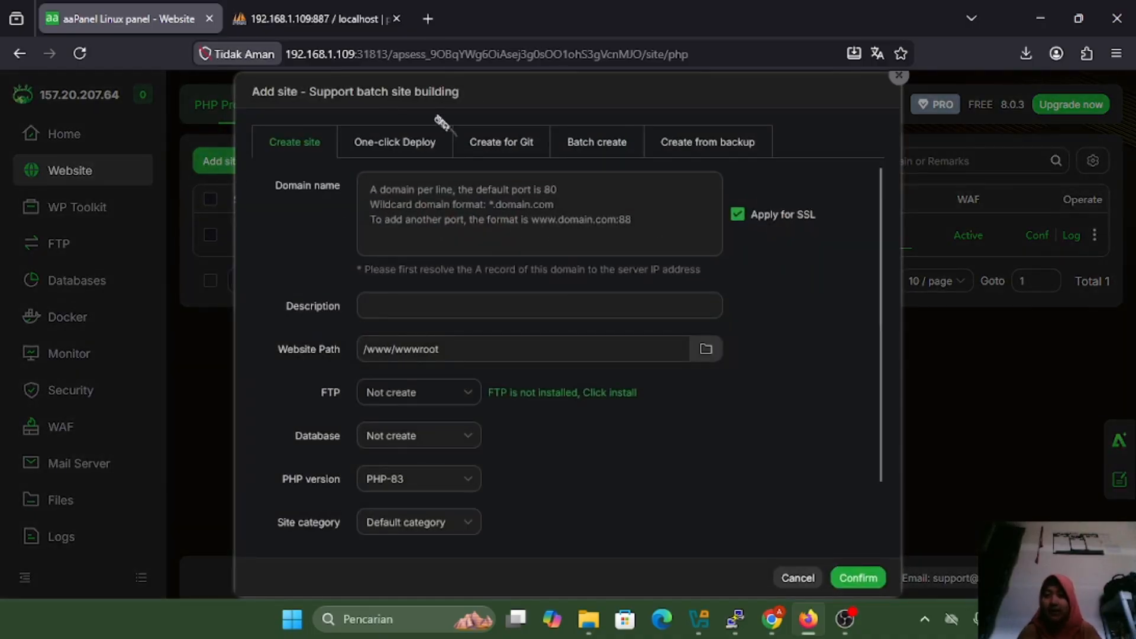
pyautogui.click(450, 187)
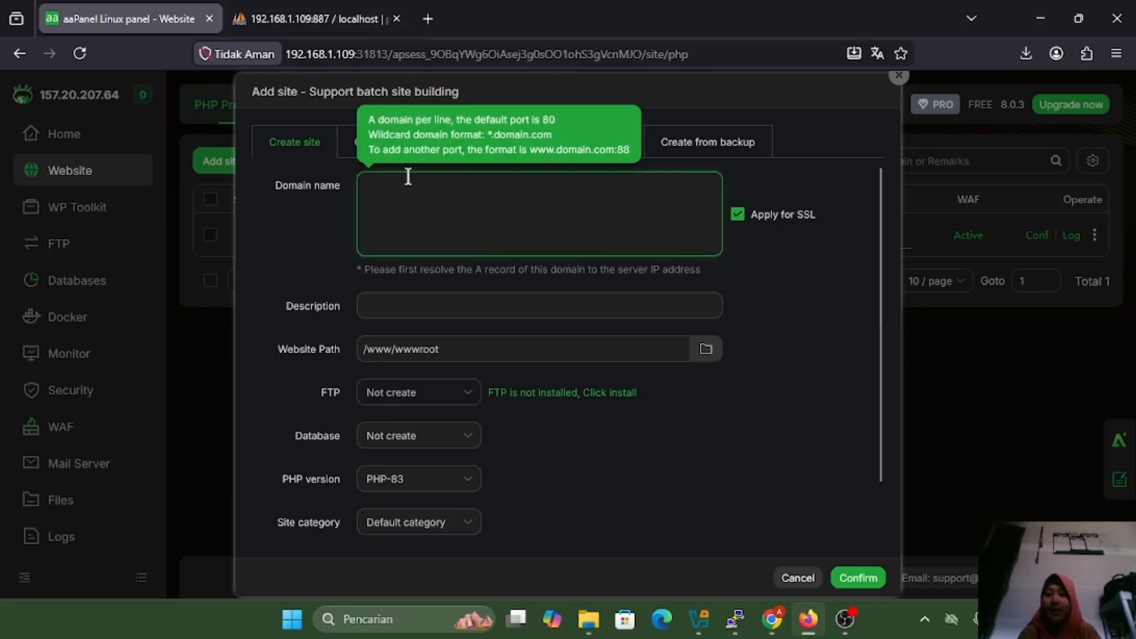
pyautogui.click(422, 308)
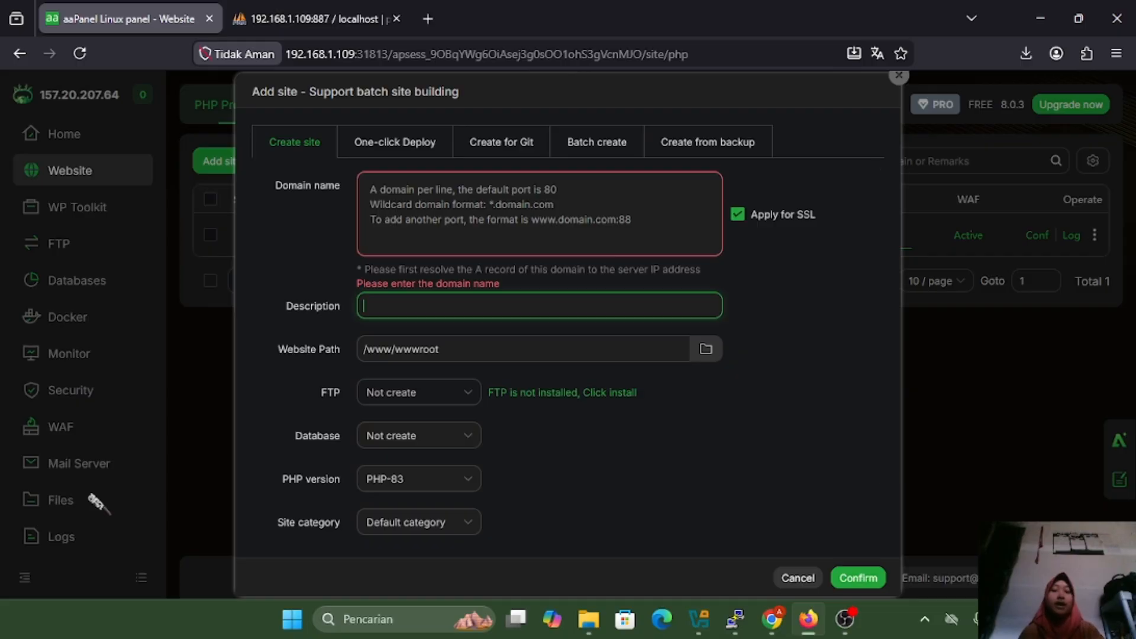
pyautogui.click(899, 76)
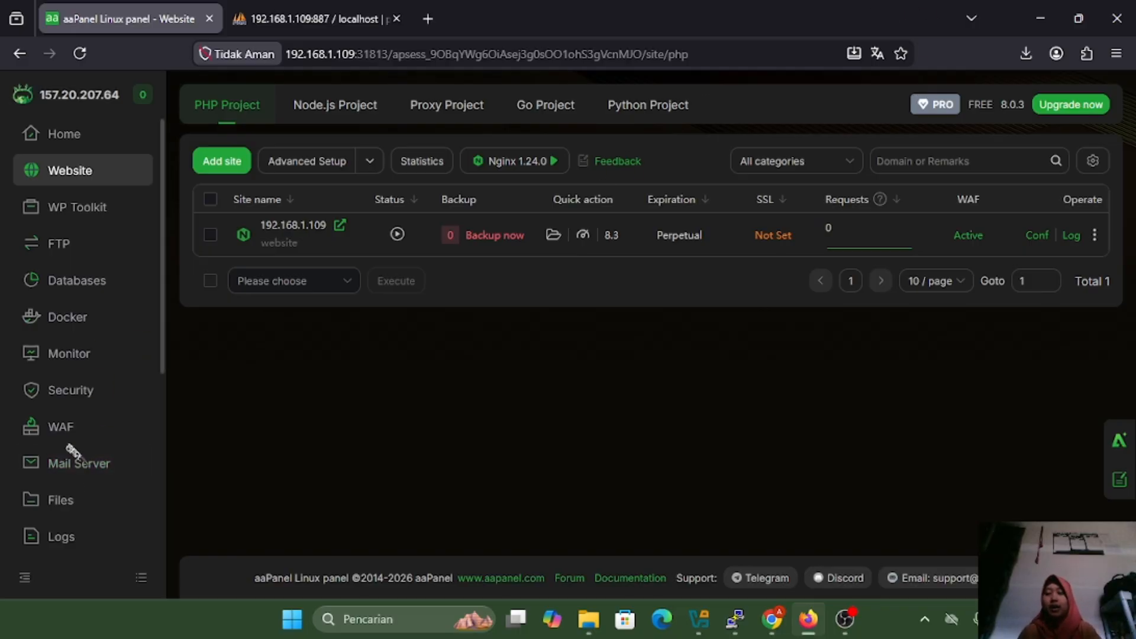
pyautogui.scroll(-2, 71, 452)
# In Files, extract the ZYA CBT .7z archive into APLIKASI UJIAN ONLINE, entering the archive password
pyautogui.click(51, 423)
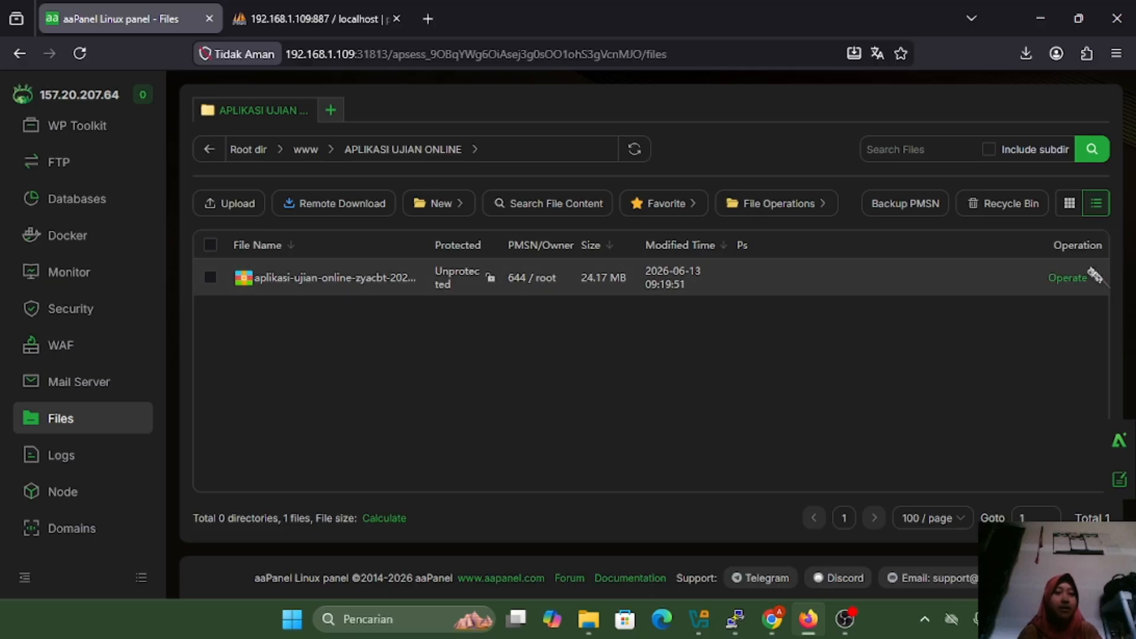
pyautogui.click(1083, 278)
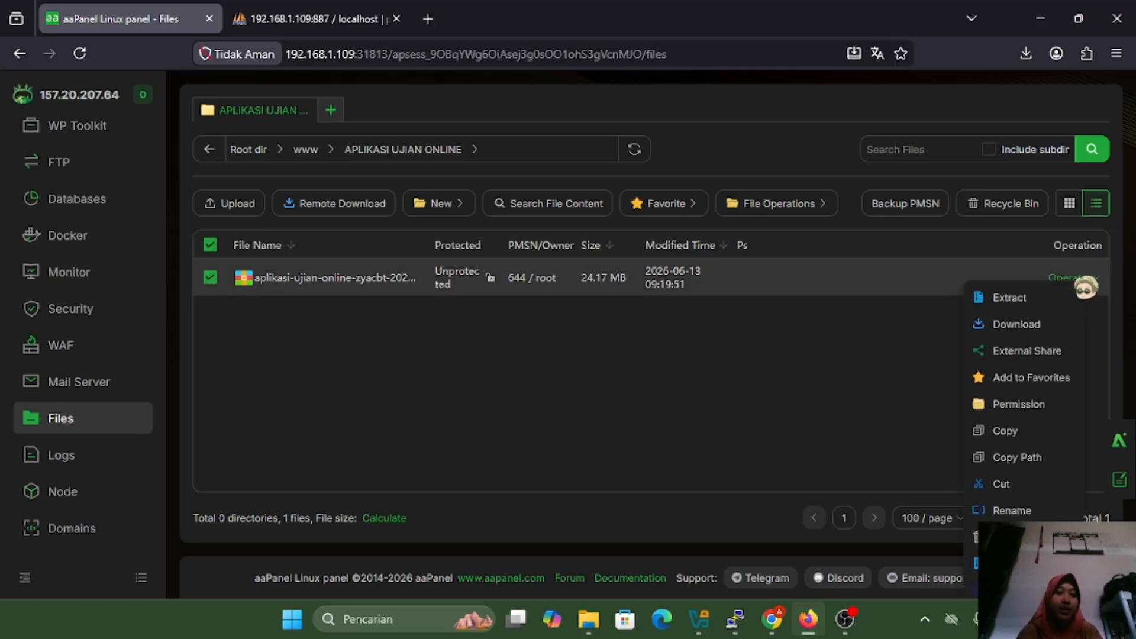
pyautogui.click(1007, 298)
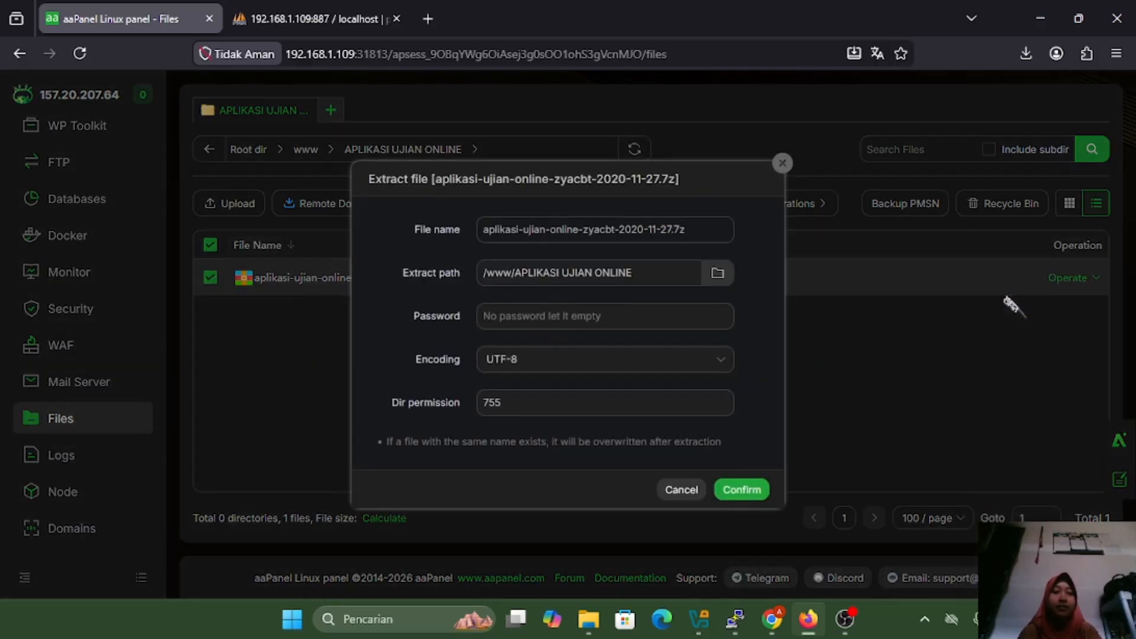
pyautogui.click(630, 313)
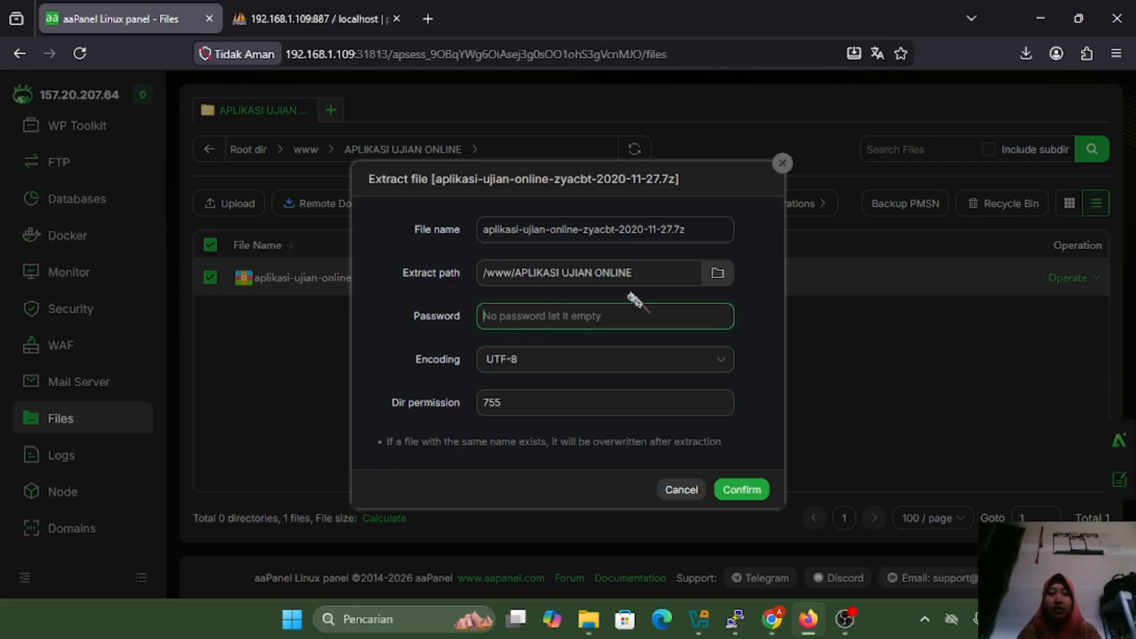
pyautogui.write('12345')
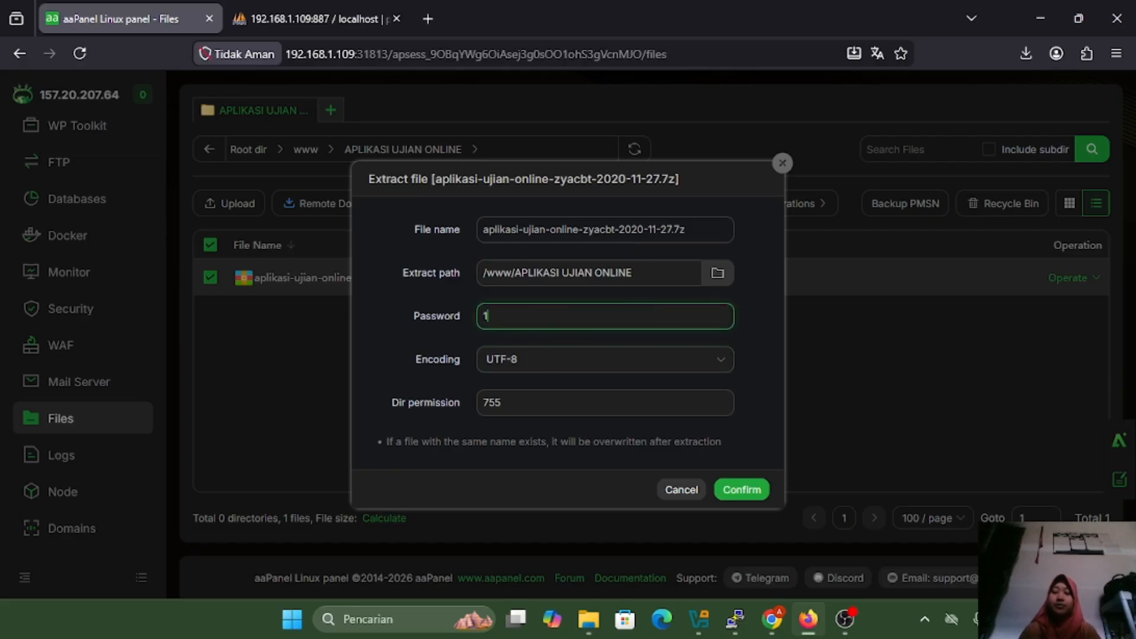
pyautogui.click(743, 491)
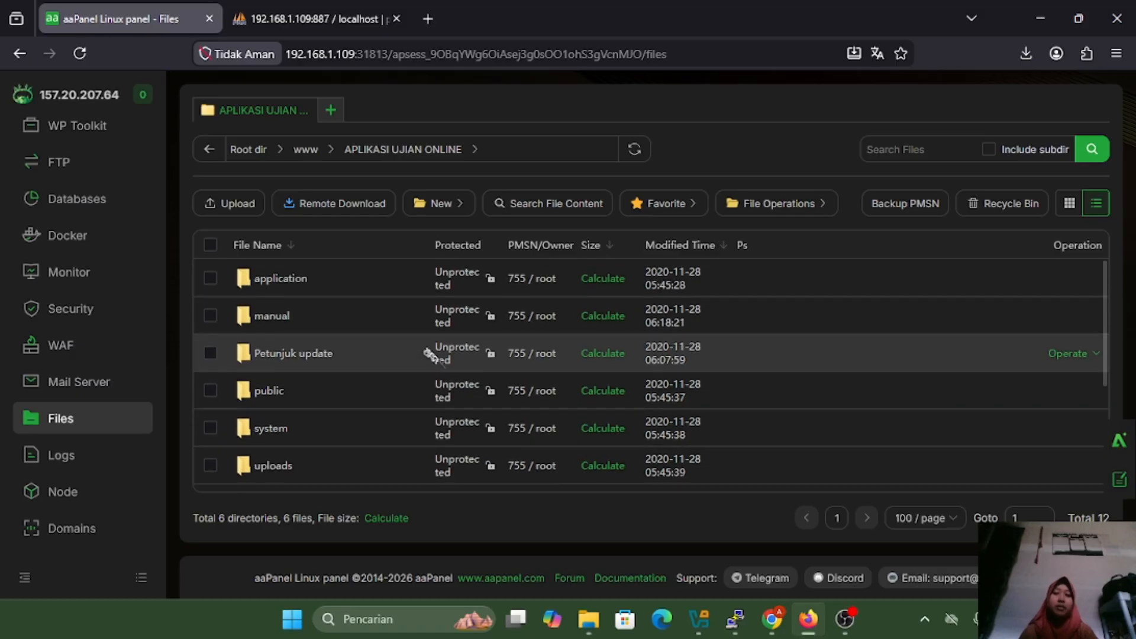
# Open application/config/database.php in the online text editor
pyautogui.doubleClick(305, 279)
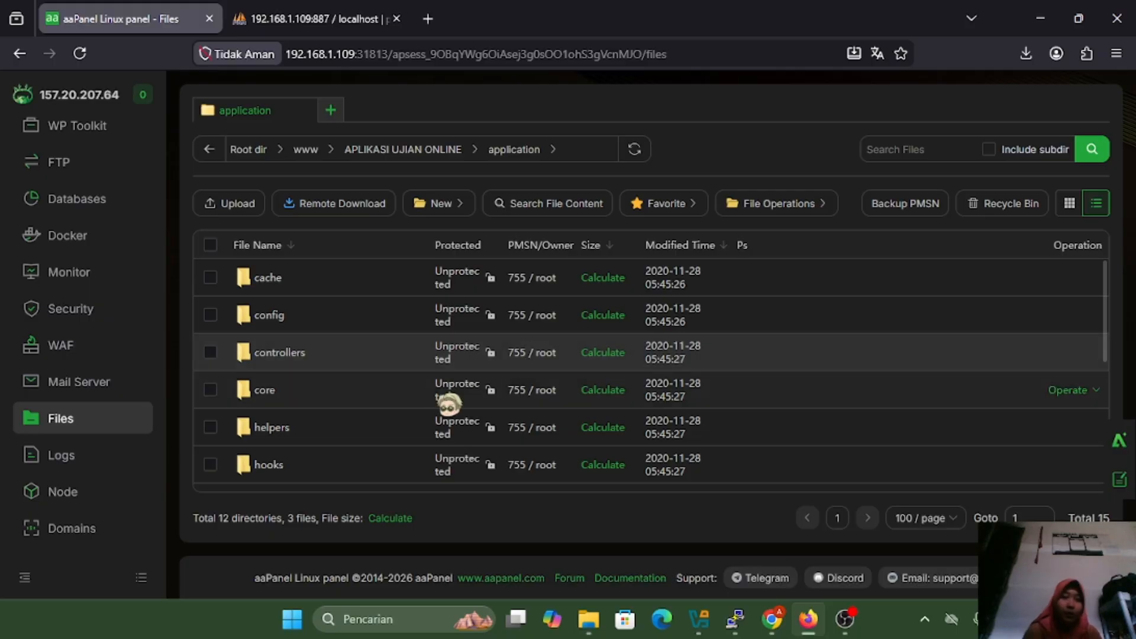
pyautogui.doubleClick(373, 325)
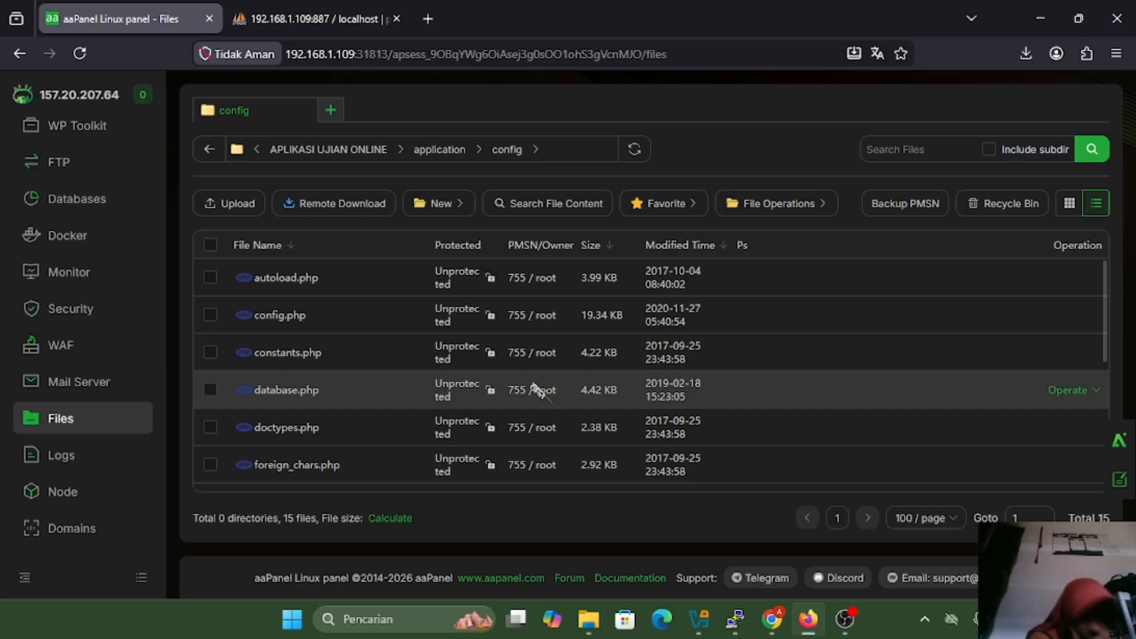
pyautogui.scroll(-1, 477, 395)
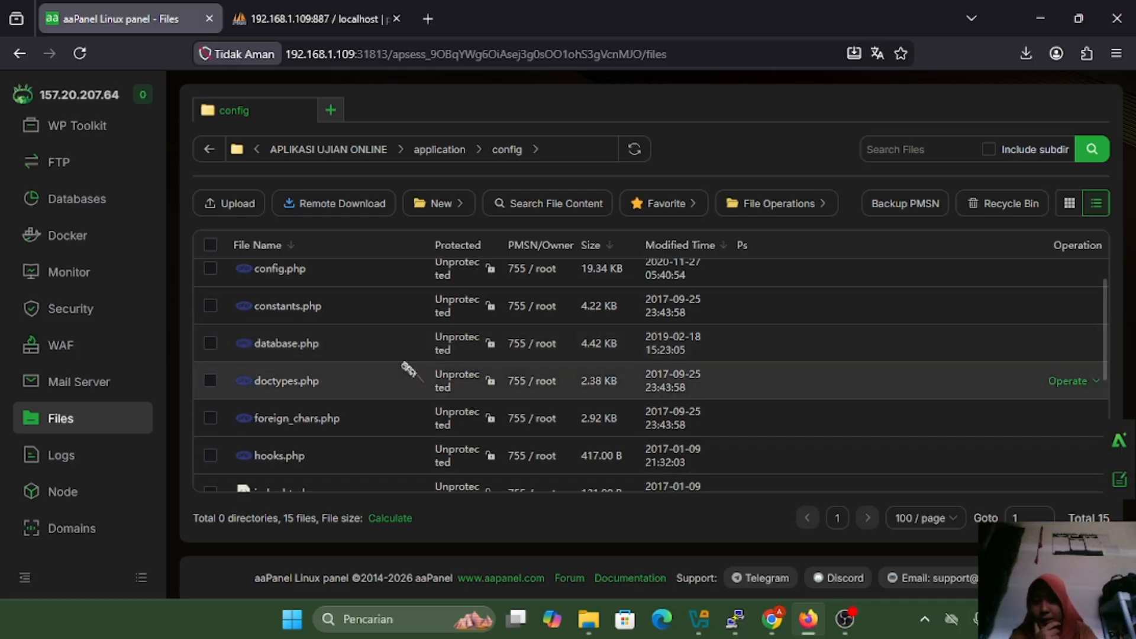
pyautogui.doubleClick(365, 348)
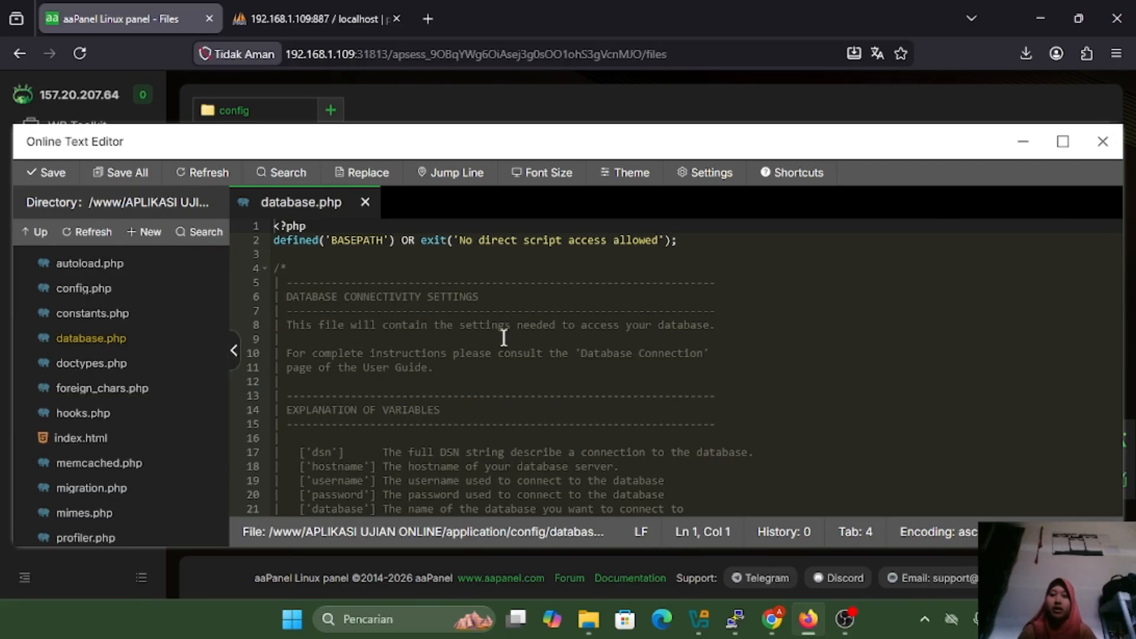
# Scroll to the $db['default'] array and select the 'localhost' hostname value on line 78
pyautogui.scroll(-1, 504, 337)
pyautogui.scroll(1, 504, 338)
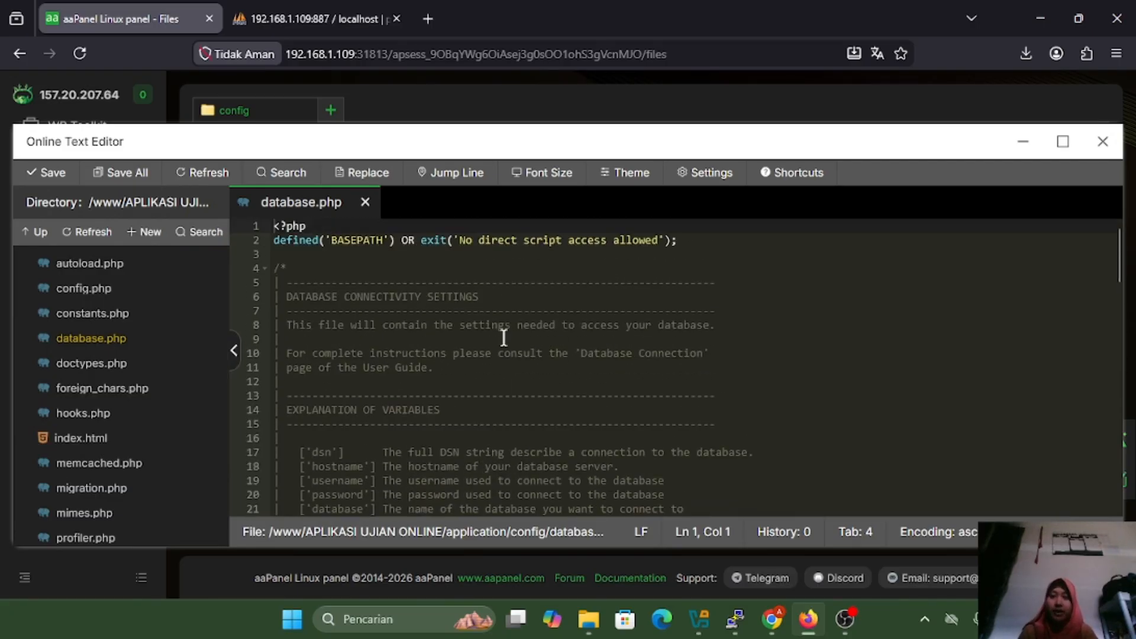
pyautogui.click(467, 309)
pyautogui.scroll(-4, 574, 421)
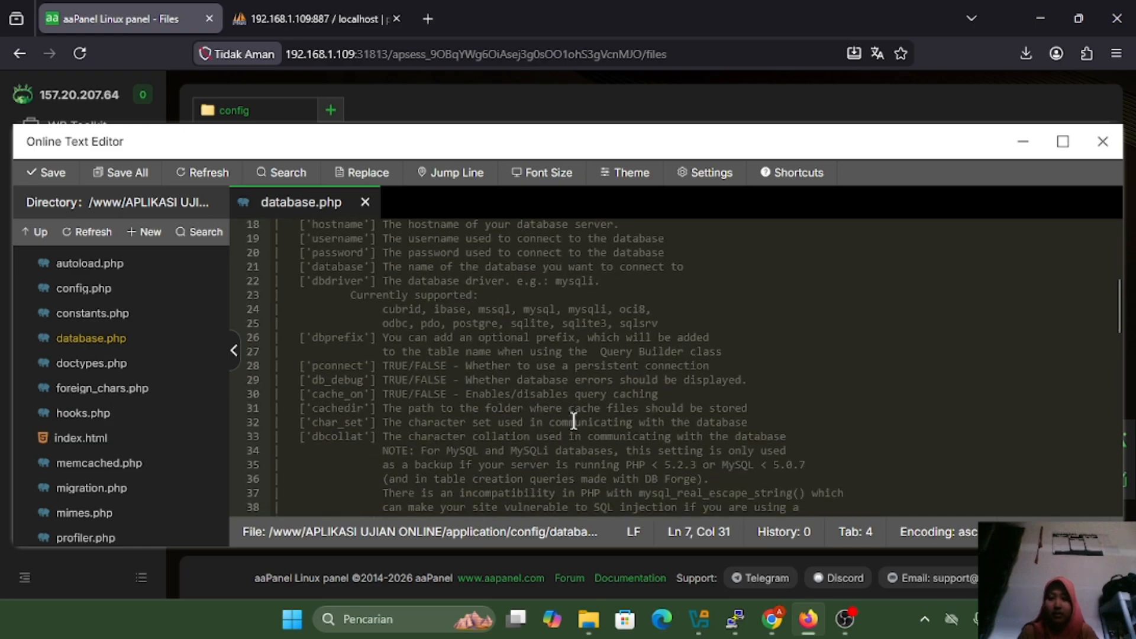
pyautogui.scroll(1, 574, 420)
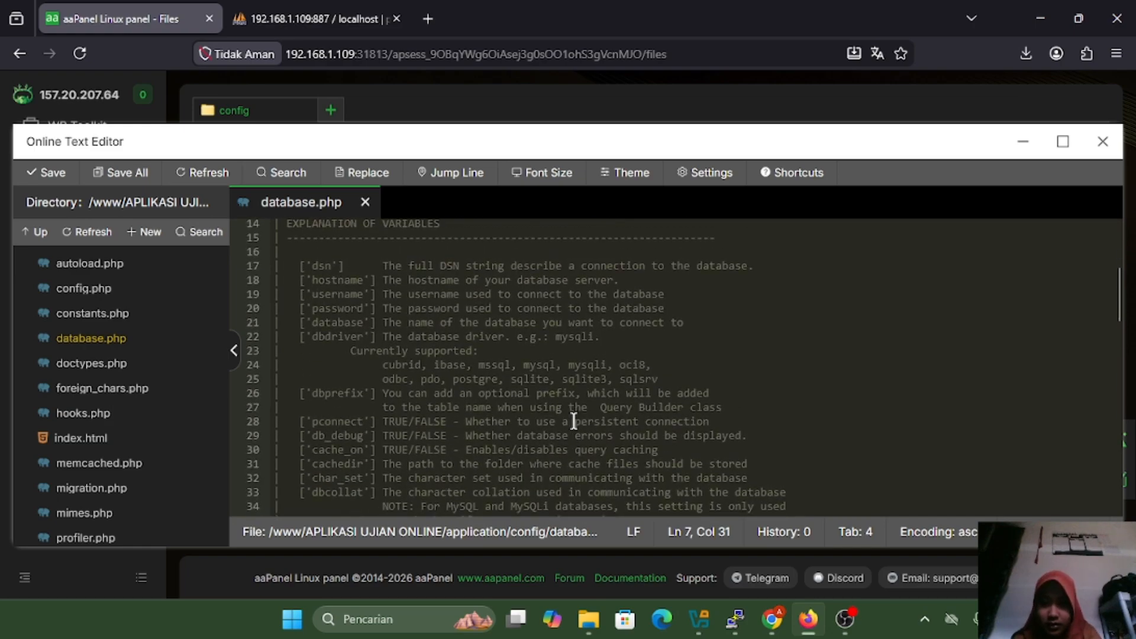
pyautogui.scroll(-15, 573, 421)
pyautogui.scroll(1, 574, 421)
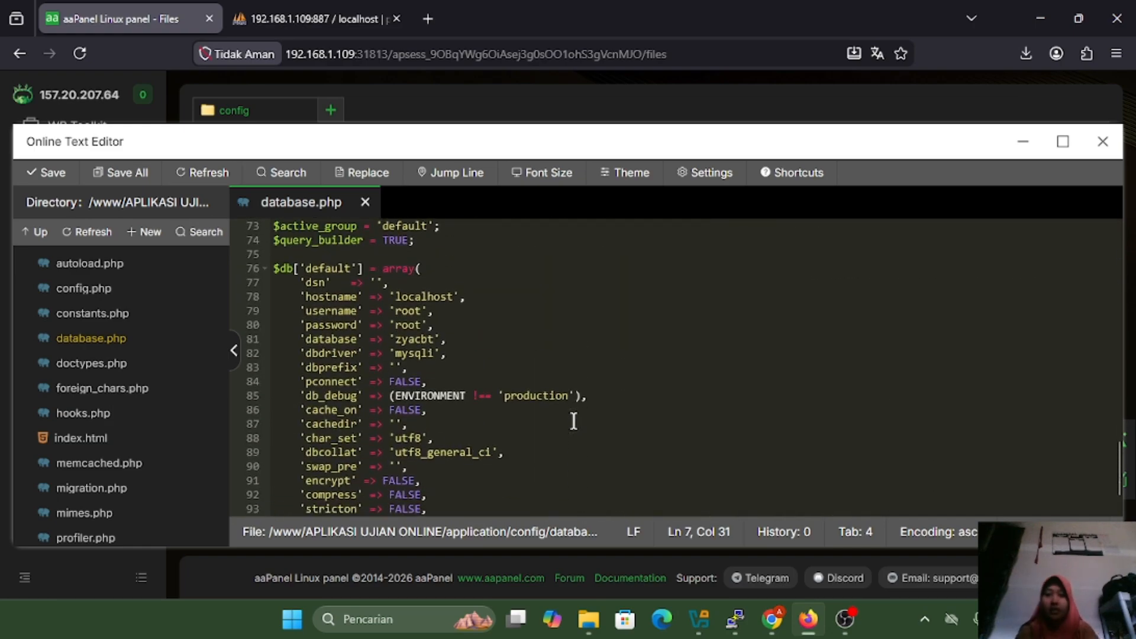
pyautogui.scroll(-1, 573, 421)
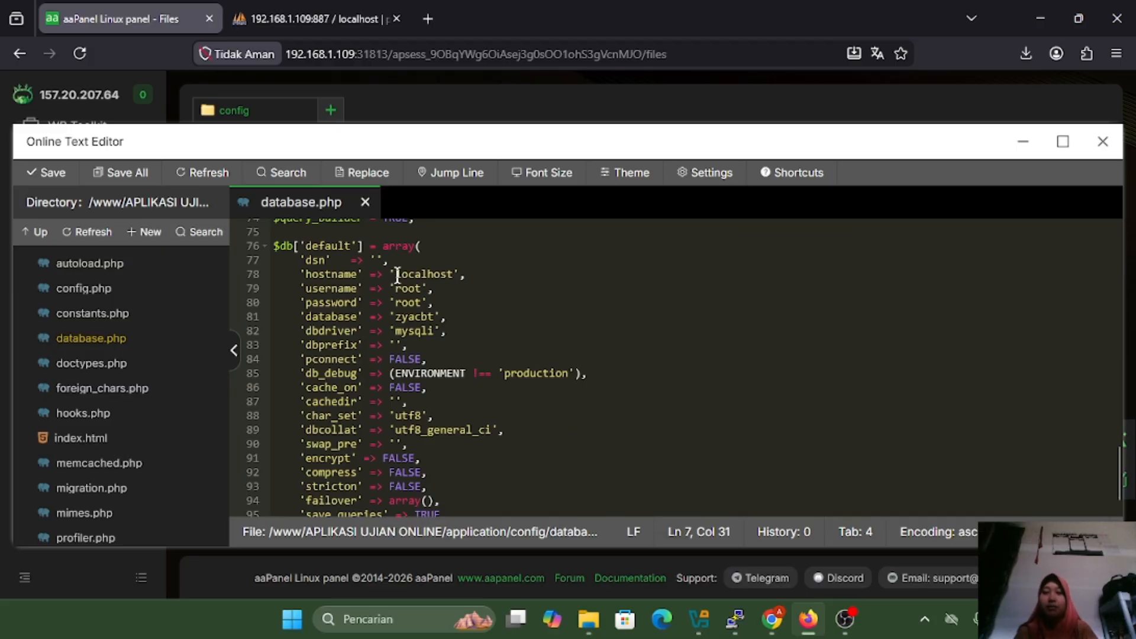
pyautogui.moveTo(397, 275); pyautogui.dragTo(448, 276)
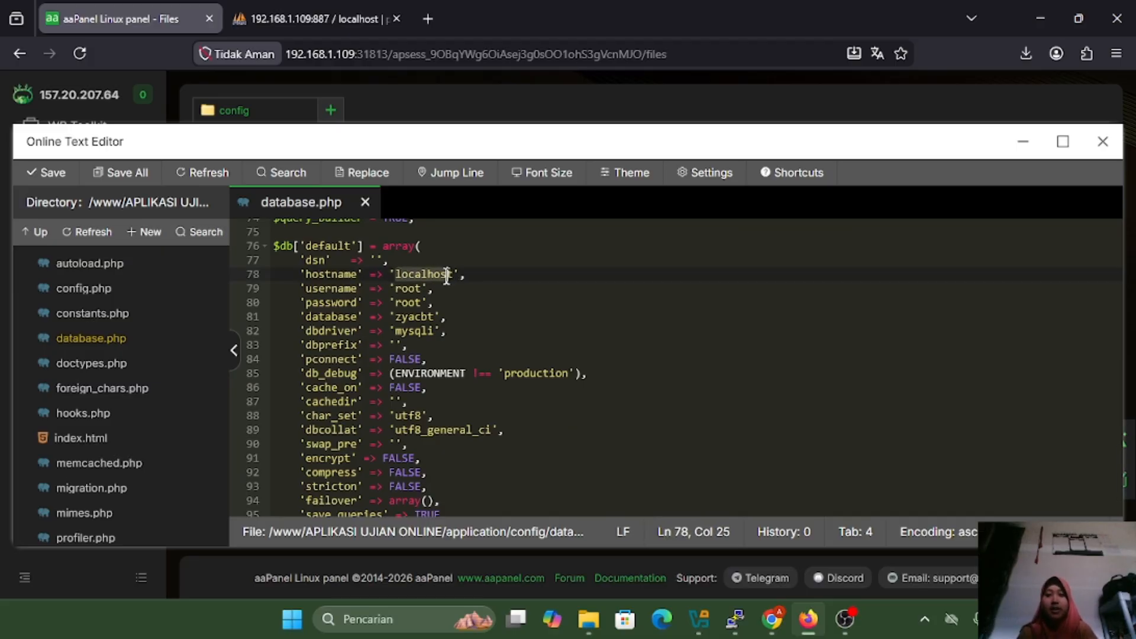
# Change the username from 'root' to 'nindie' and replace the password value
pyautogui.click(394, 290)
pyautogui.doubleClick(408, 289)
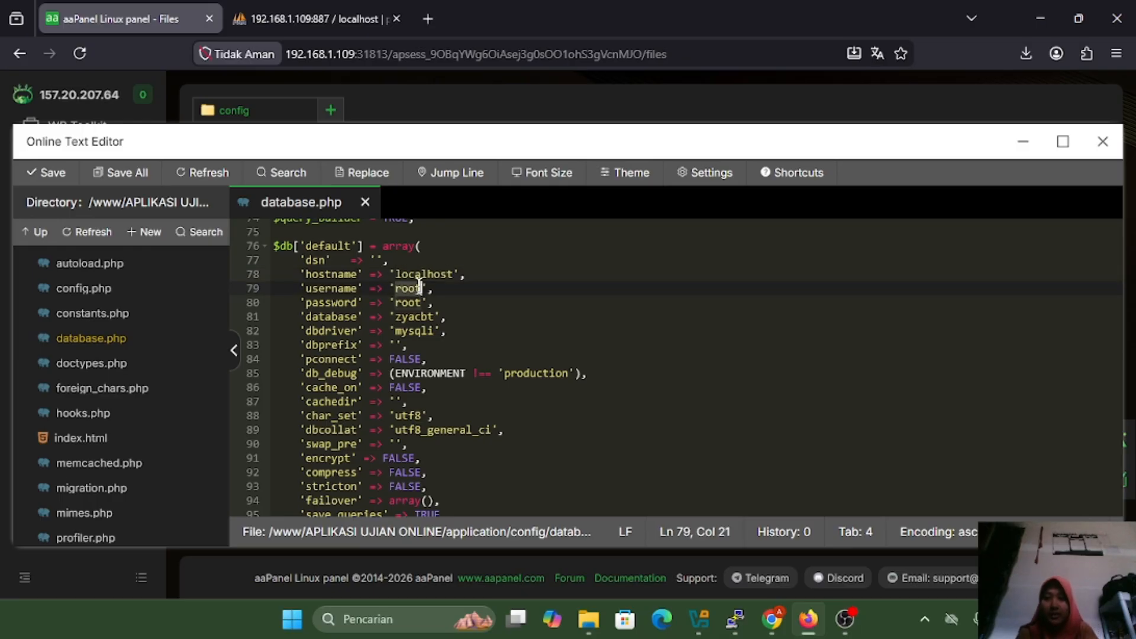
pyautogui.press('BackSpace')
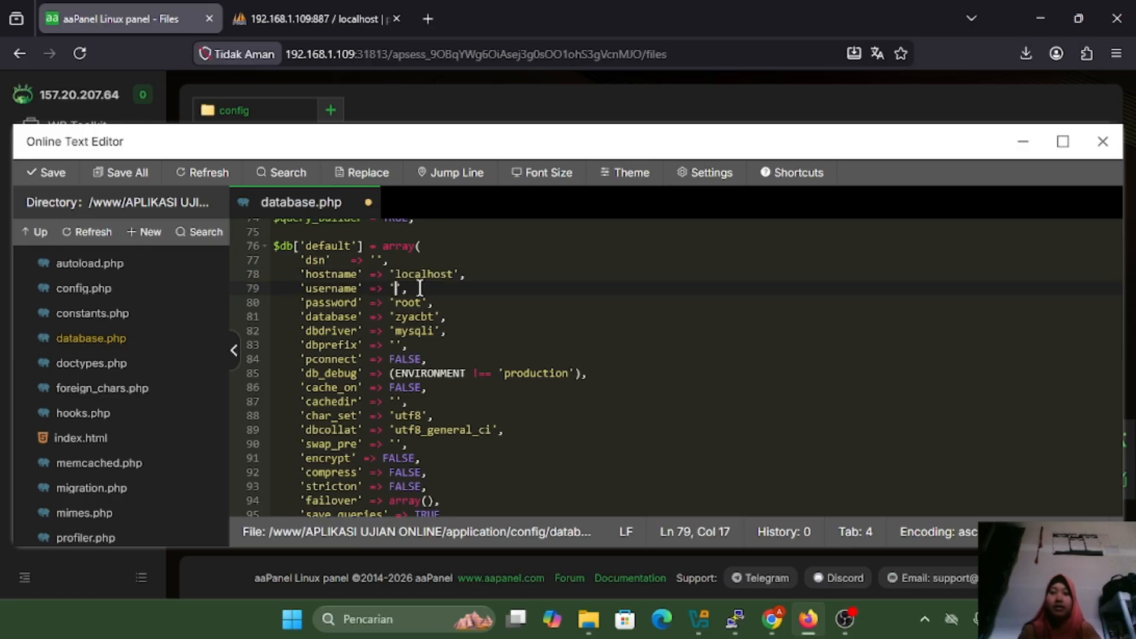
pyautogui.write('nindie')
pyautogui.press('Down')
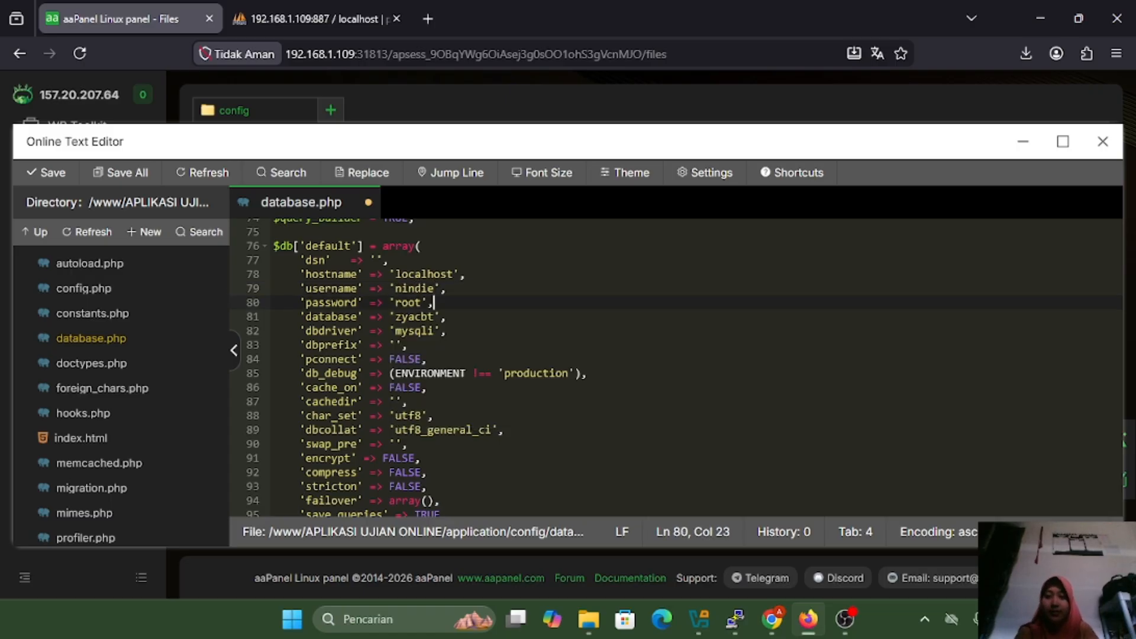
pyautogui.press('Left')
pyautogui.press('BackSpace')
pyautogui.press('BackSpace')
pyautogui.press('BackSpace')
pyautogui.press('BackSpace')
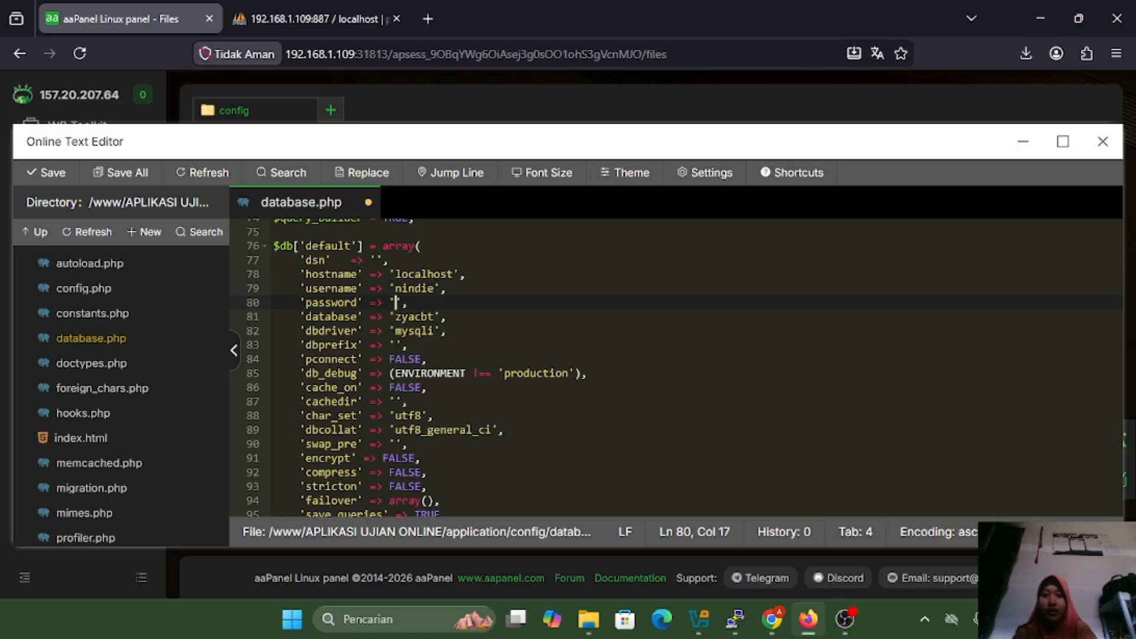
pyautogui.write('12345')
# Change the database name from 'zyacbt' to 'nindie', save database.php and close the editor
pyautogui.press('Down')
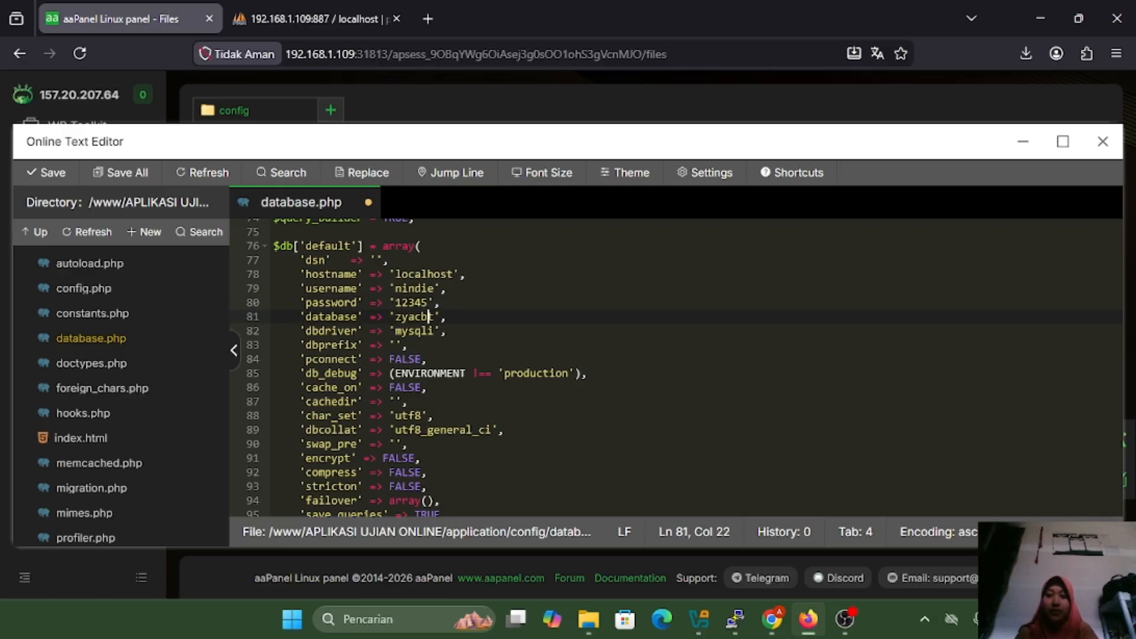
pyautogui.press('BackSpace')
pyautogui.press('BackSpace')
pyautogui.press('BackSpace')
pyautogui.press('BackSpace')
pyautogui.press('BackSpace')
pyautogui.press('BackSpace')
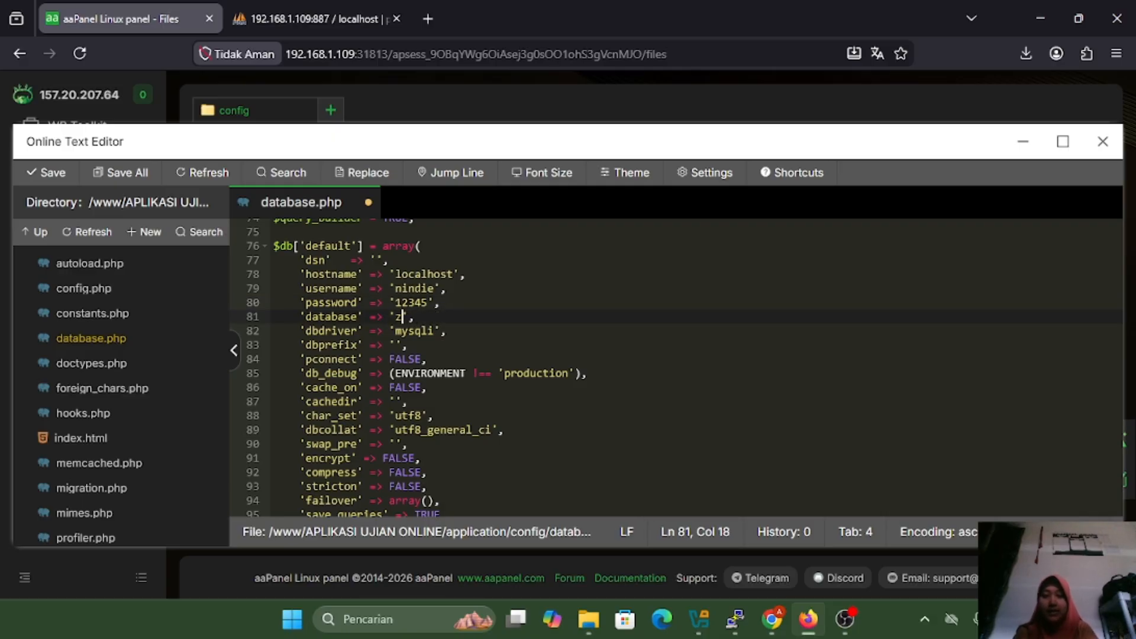
pyautogui.write('nindie')
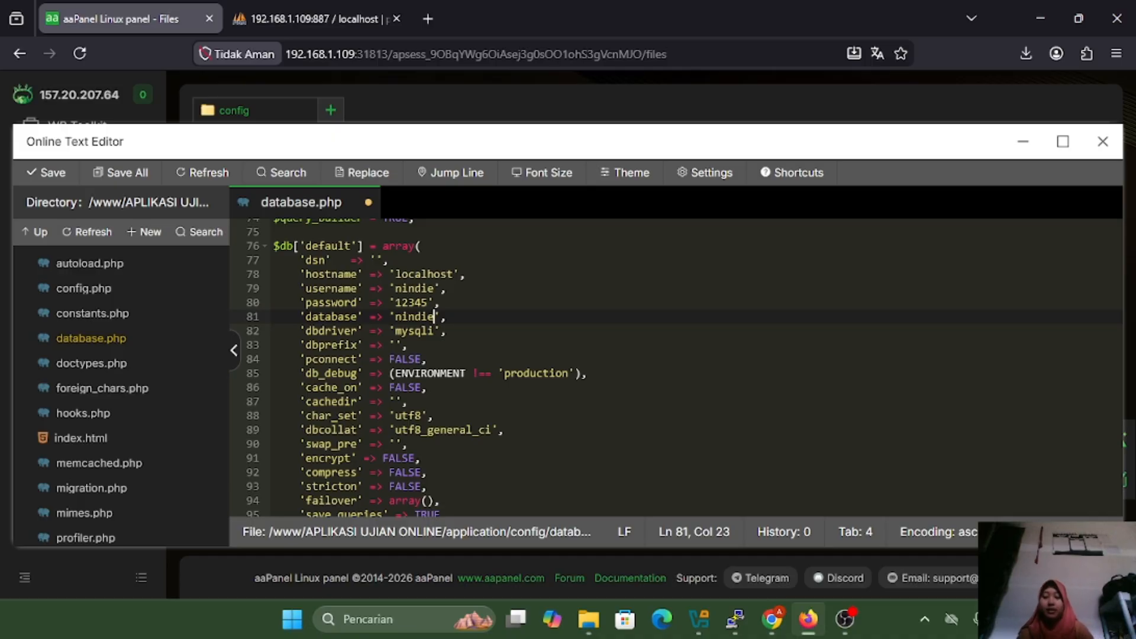
pyautogui.hotkey('ctrl', 's')
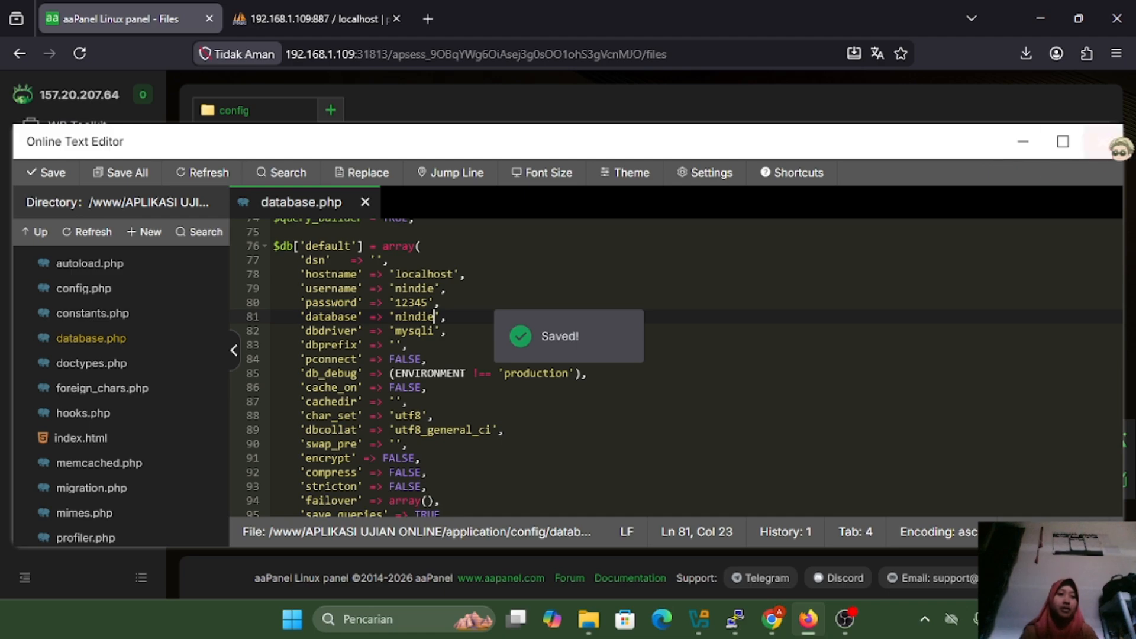
pyautogui.click(1107, 145)
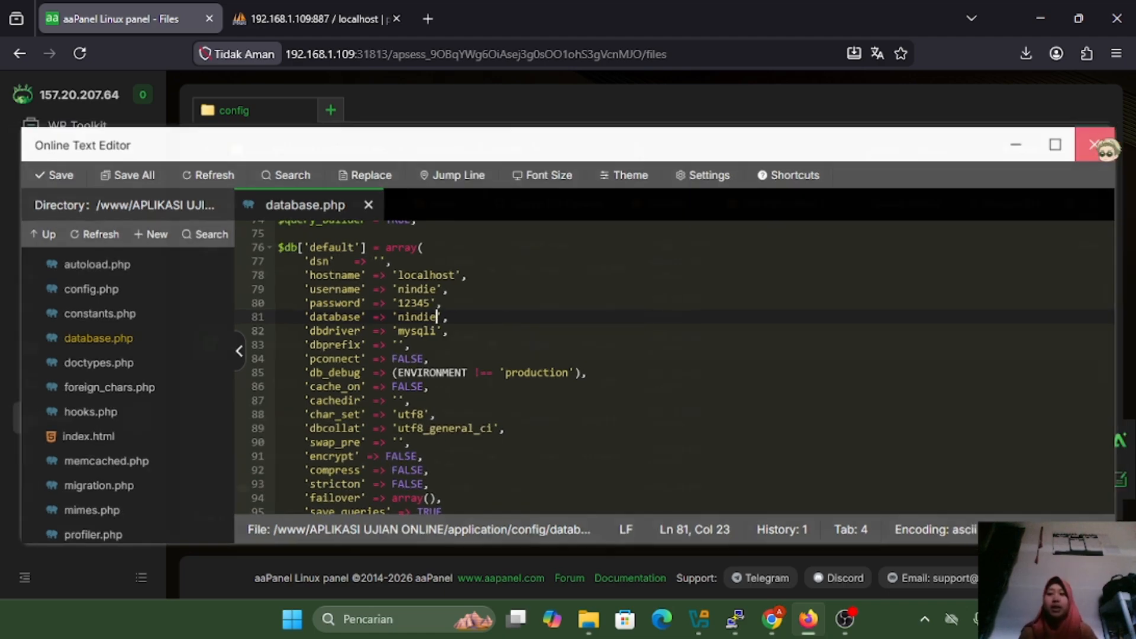
# From the Databases page, open phpMyAdmin with public access in a new tab
pyautogui.click(71, 197)
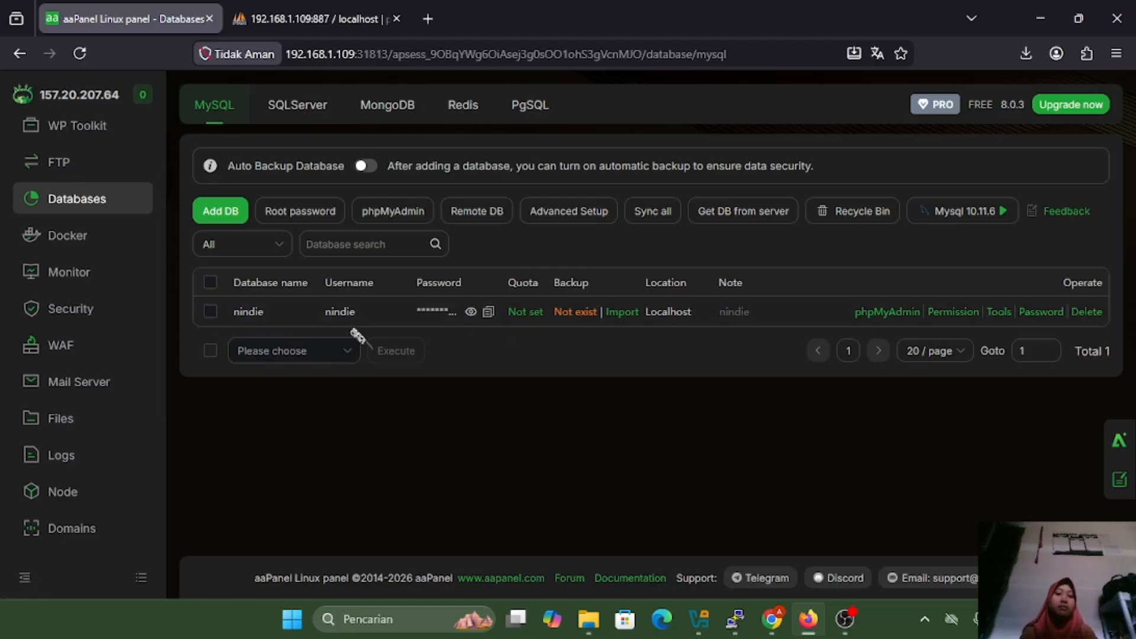
pyautogui.click(398, 218)
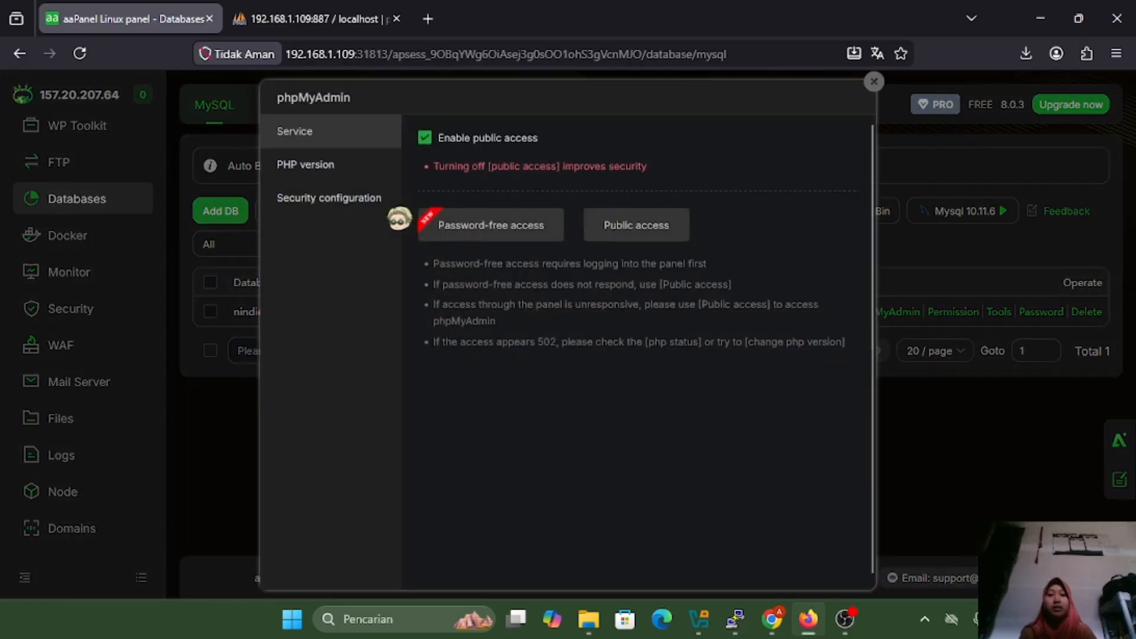
pyautogui.click(628, 231)
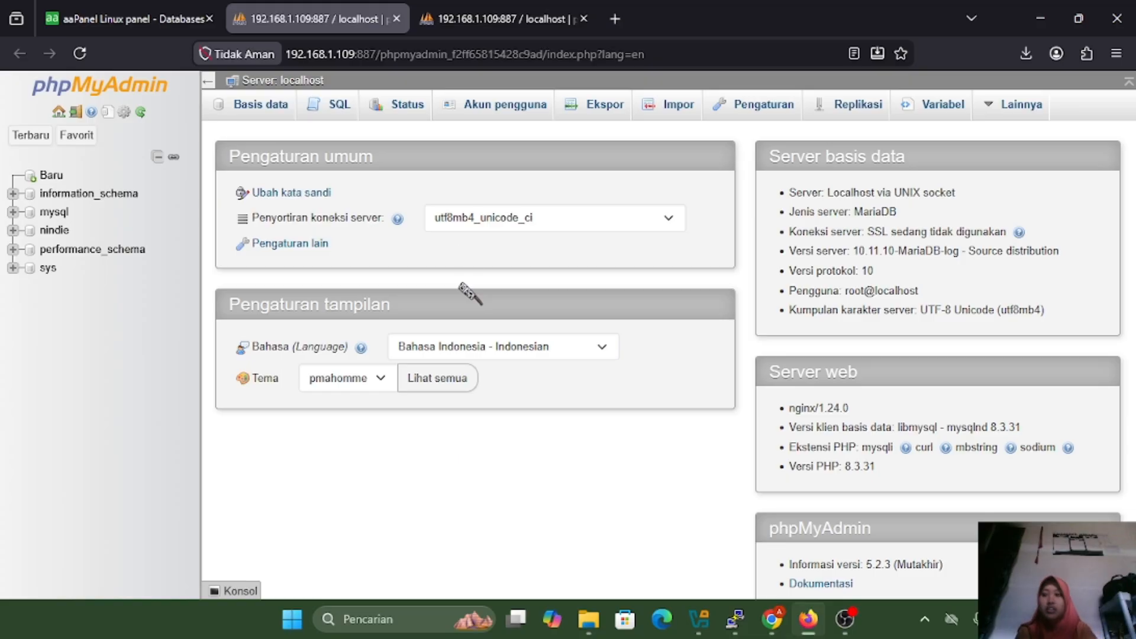
# Open the empty nindie database from phpMyAdmin's navigation tree
pyautogui.click(55, 230)
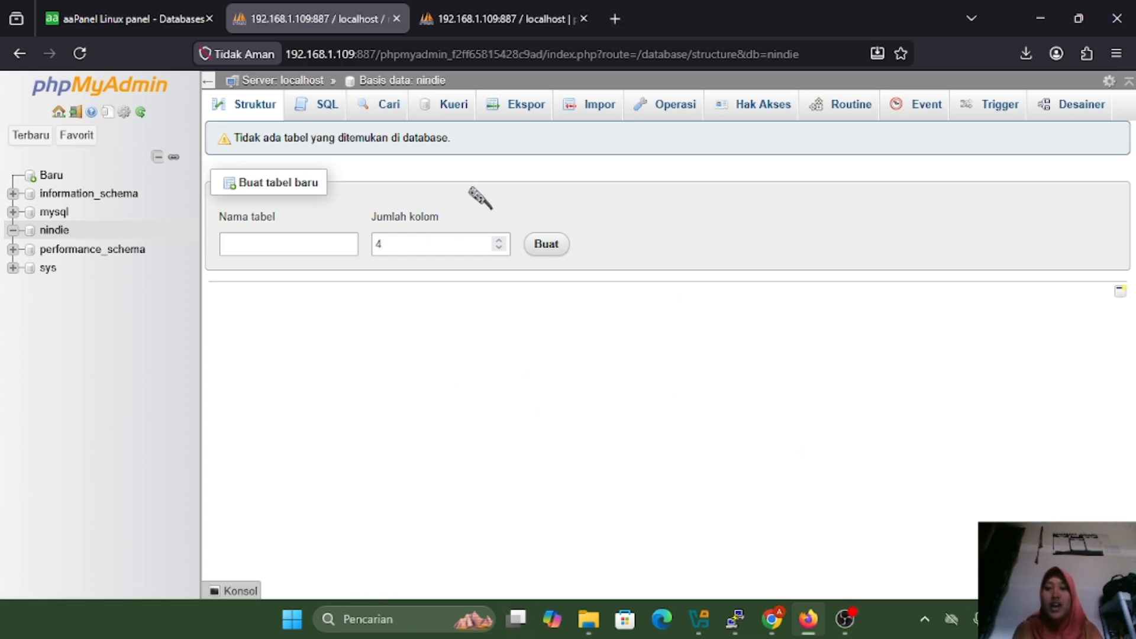
# Open aplikasi-ujian-online-zyacbt-2020-11-27.7z from Unduhan in WinRAR, just once
pyautogui.click(589, 619)
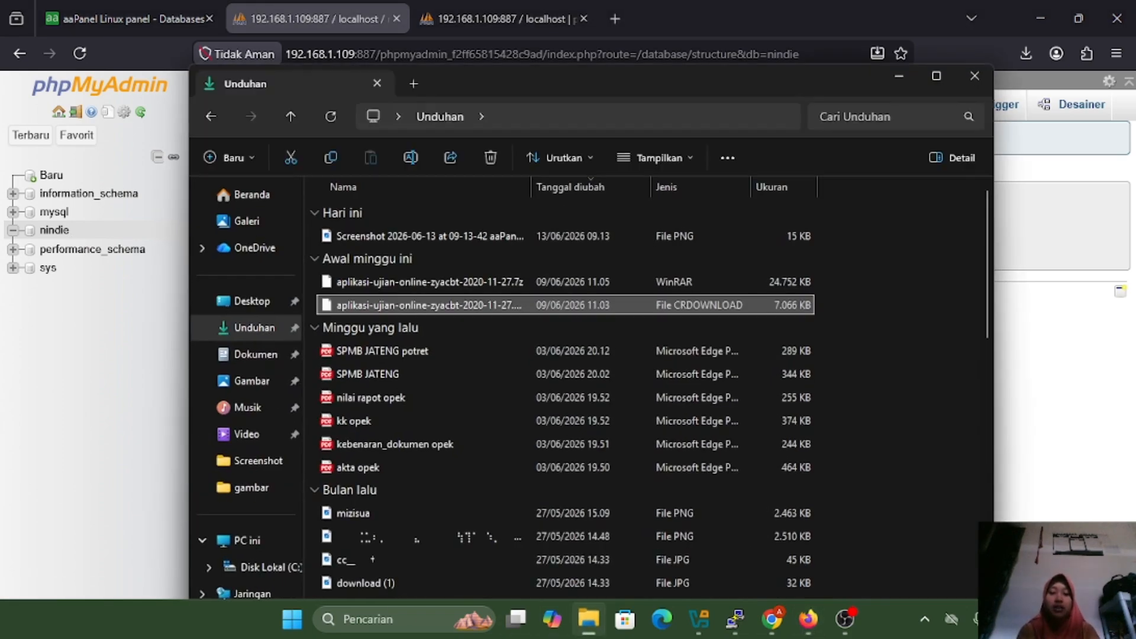
pyautogui.click(936, 76)
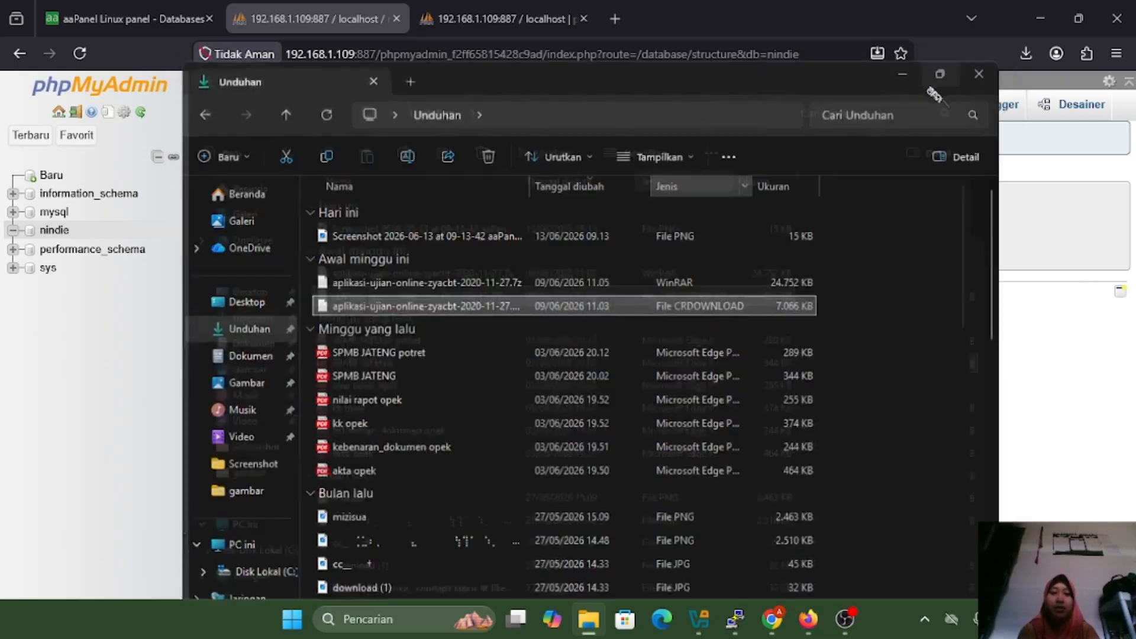
pyautogui.click(426, 214)
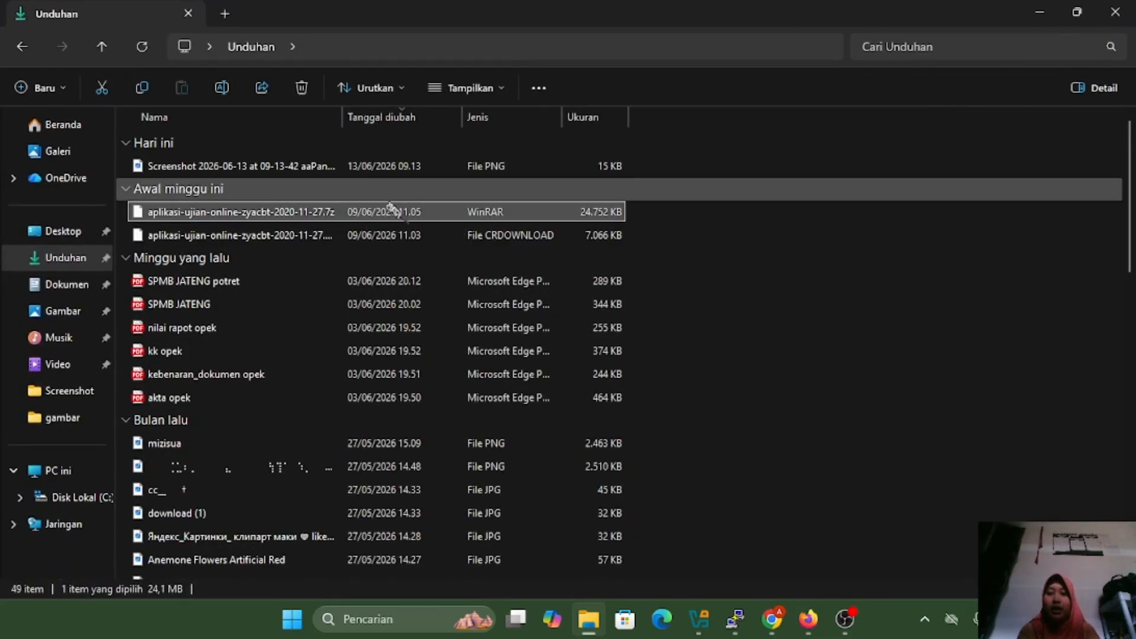
pyautogui.doubleClick(391, 214)
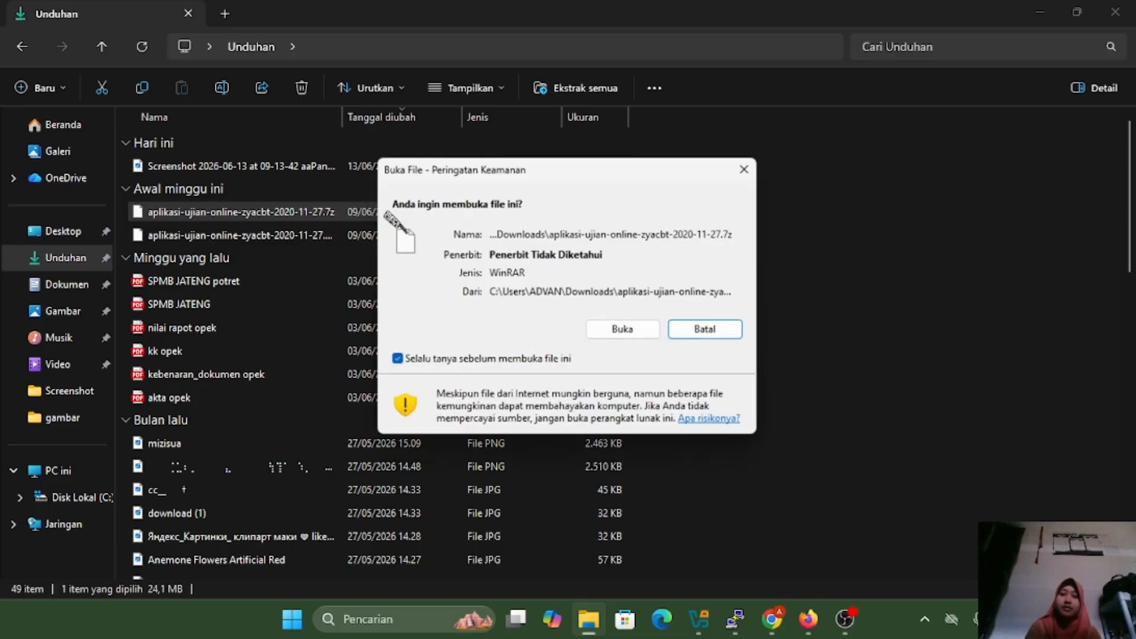
pyautogui.click(651, 330)
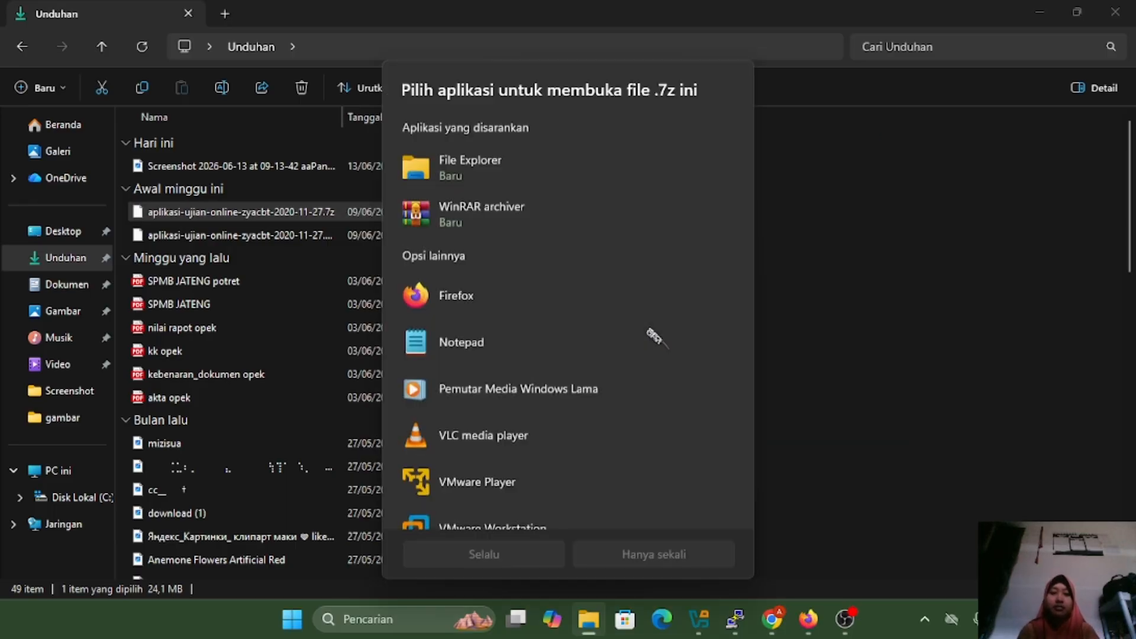
pyautogui.click(545, 224)
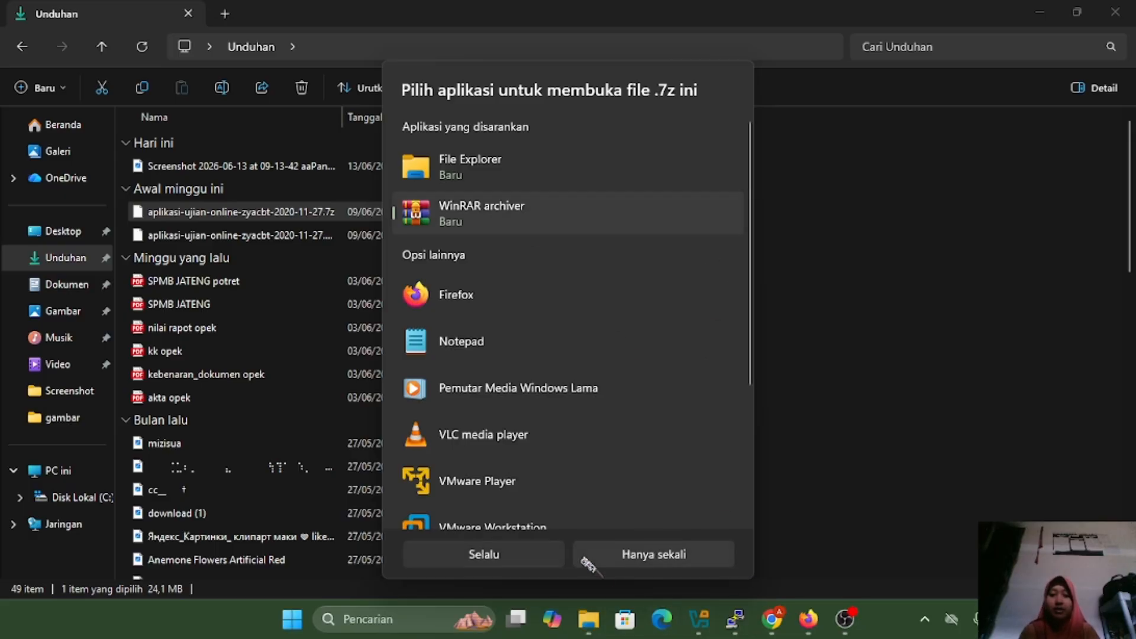
pyautogui.click(665, 557)
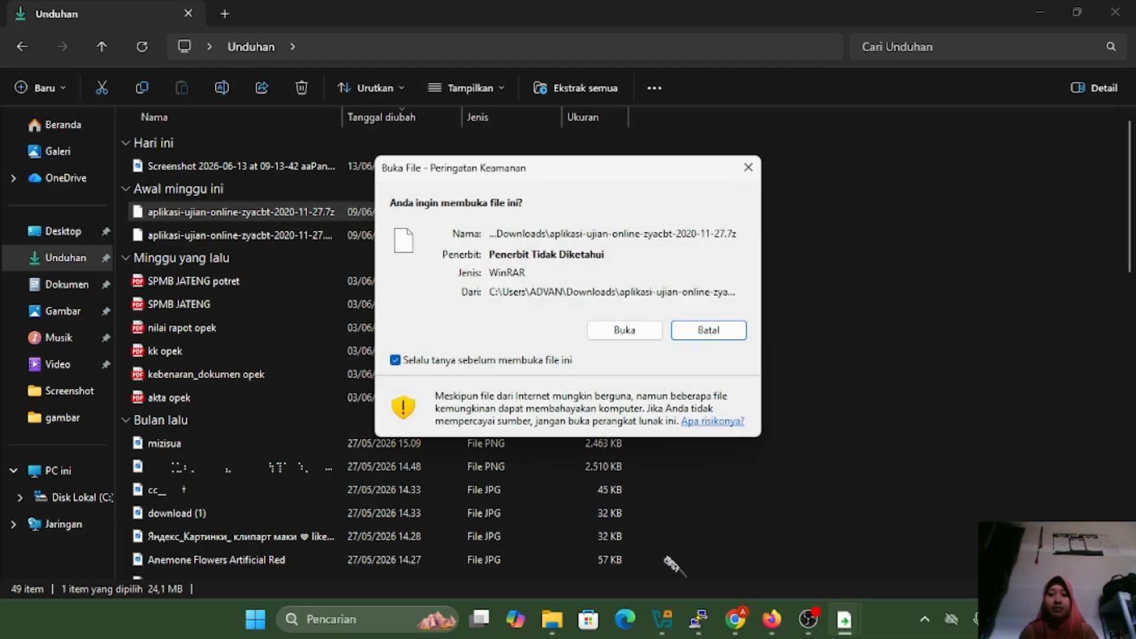
pyautogui.click(624, 330)
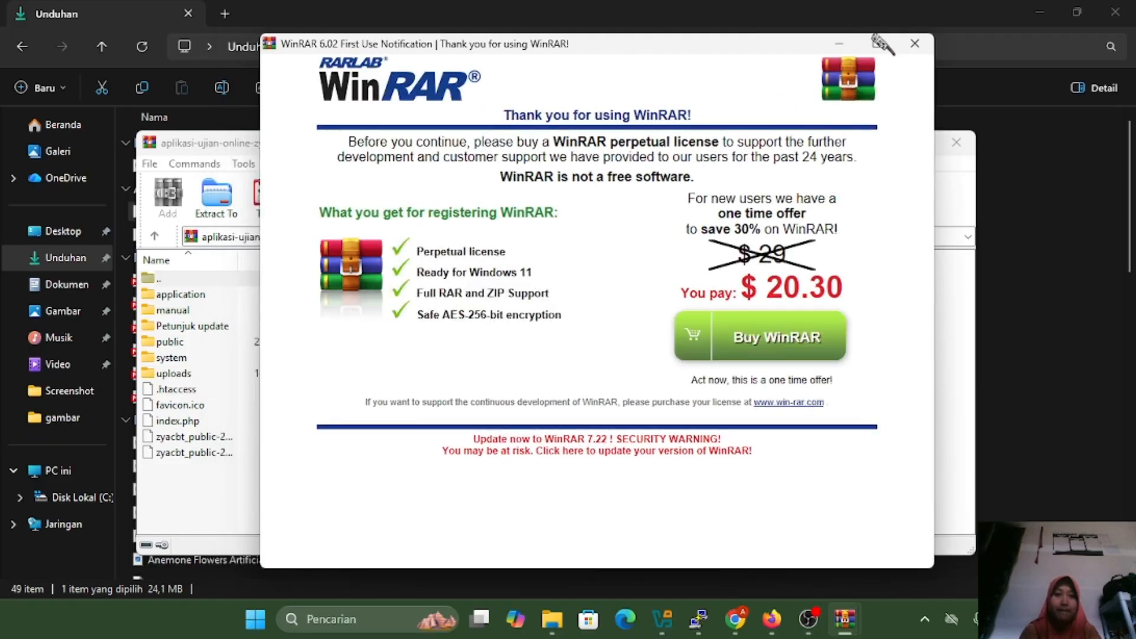
# Extract the dengan-database zyacbt_public .sql file to Downloads
pyautogui.click(916, 44)
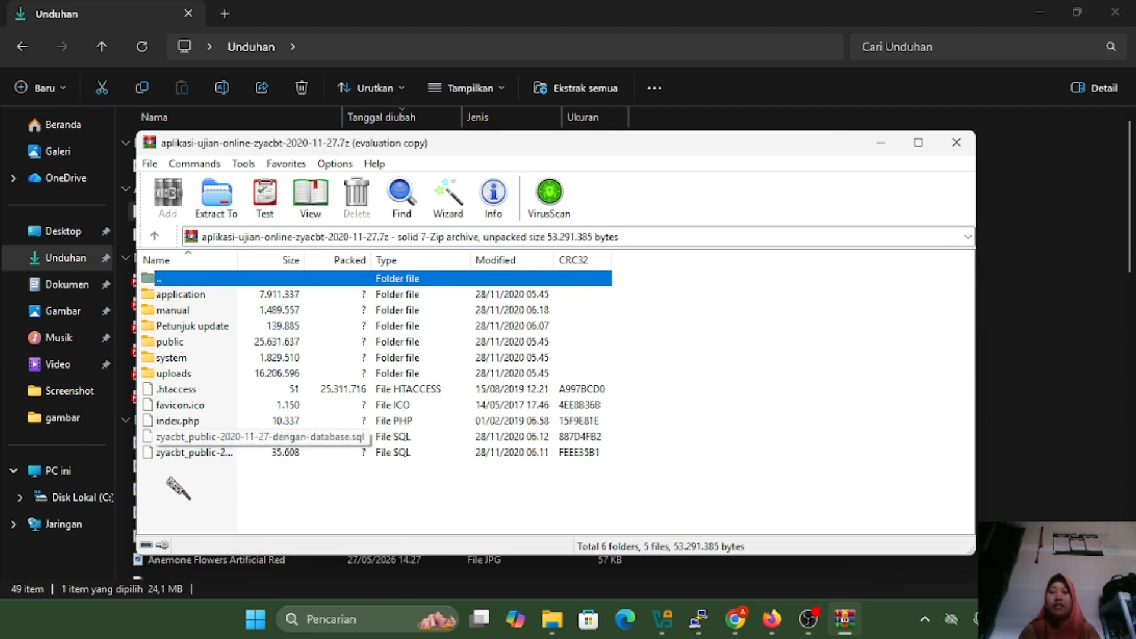
pyautogui.click(224, 442)
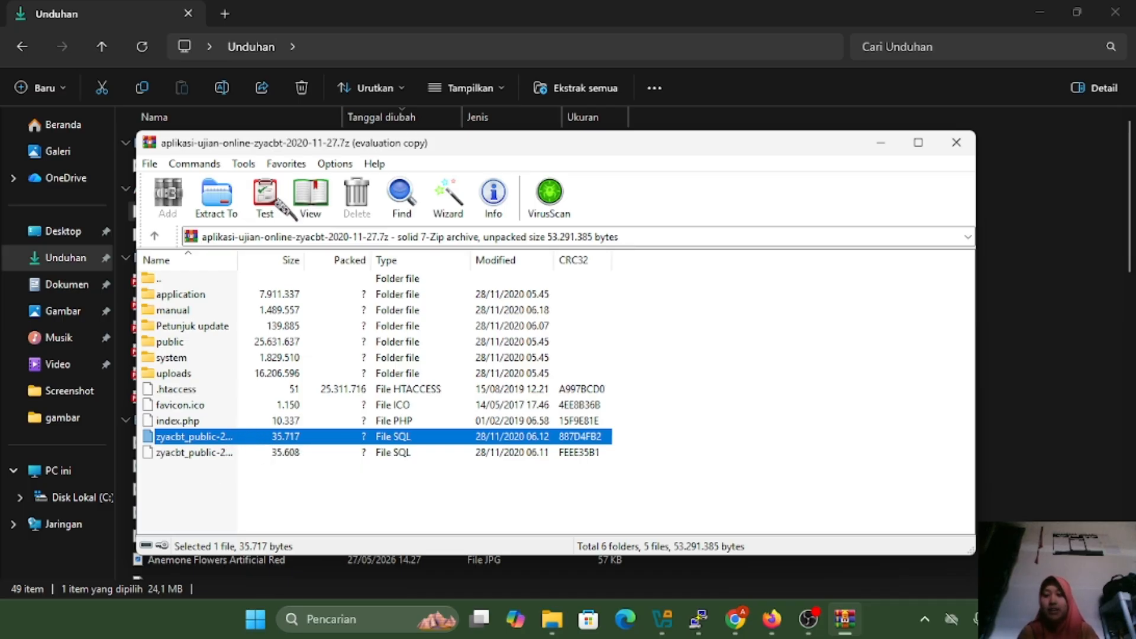
pyautogui.click(222, 195)
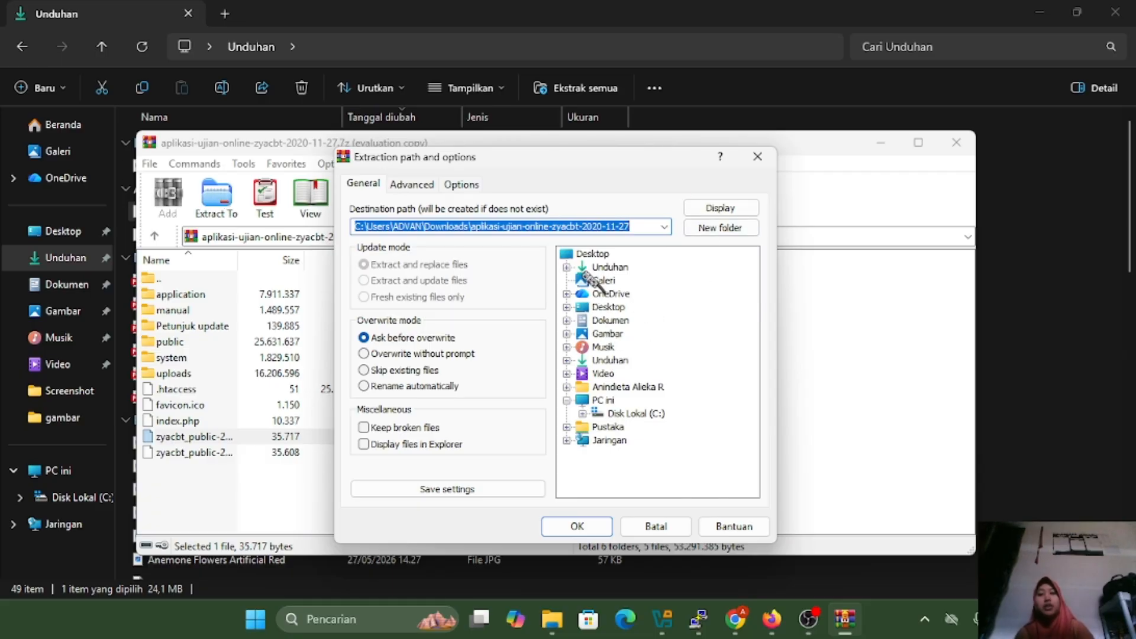
pyautogui.click(609, 267)
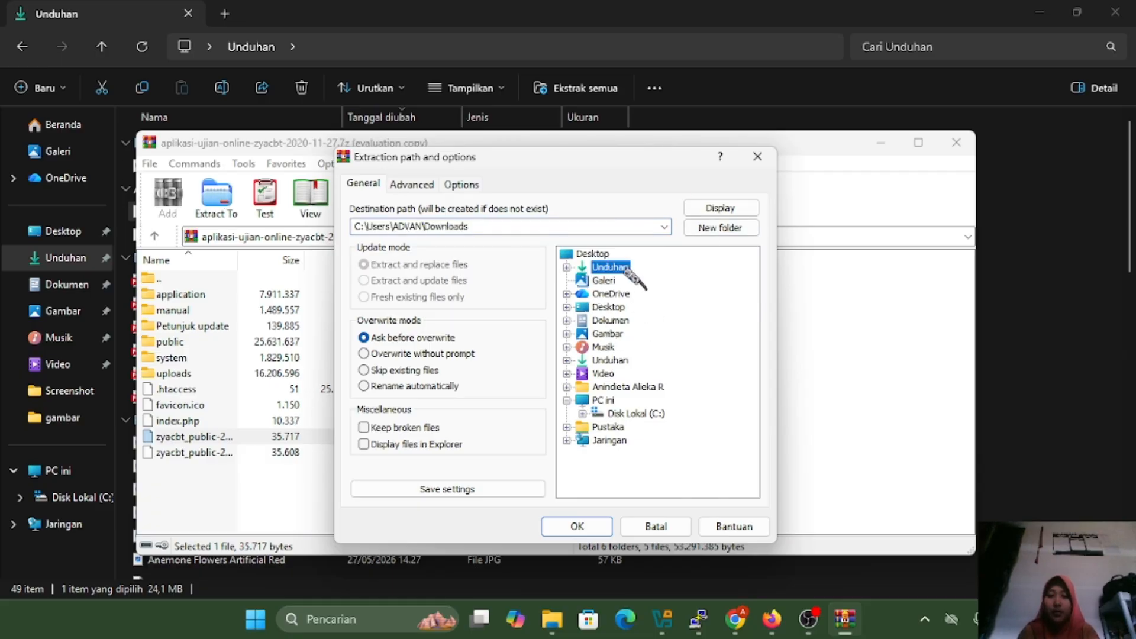
pyautogui.click(575, 524)
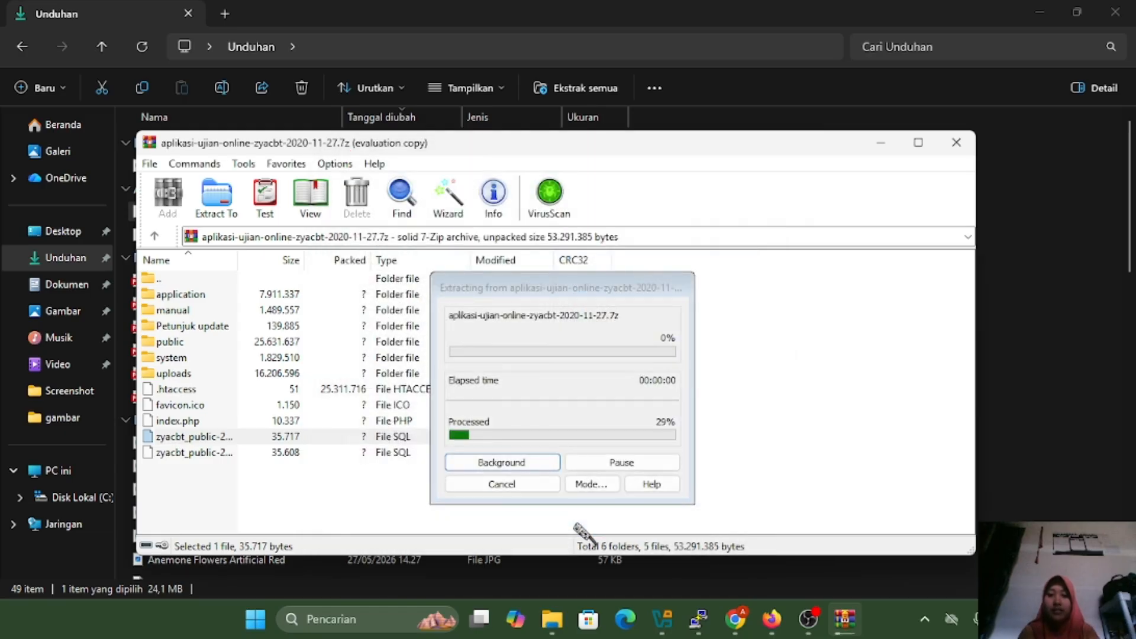
# Extract the tanpa-database zyacbt_public .sql file to Downloads and close WinRAR
pyautogui.click(263, 454)
pyautogui.click(221, 212)
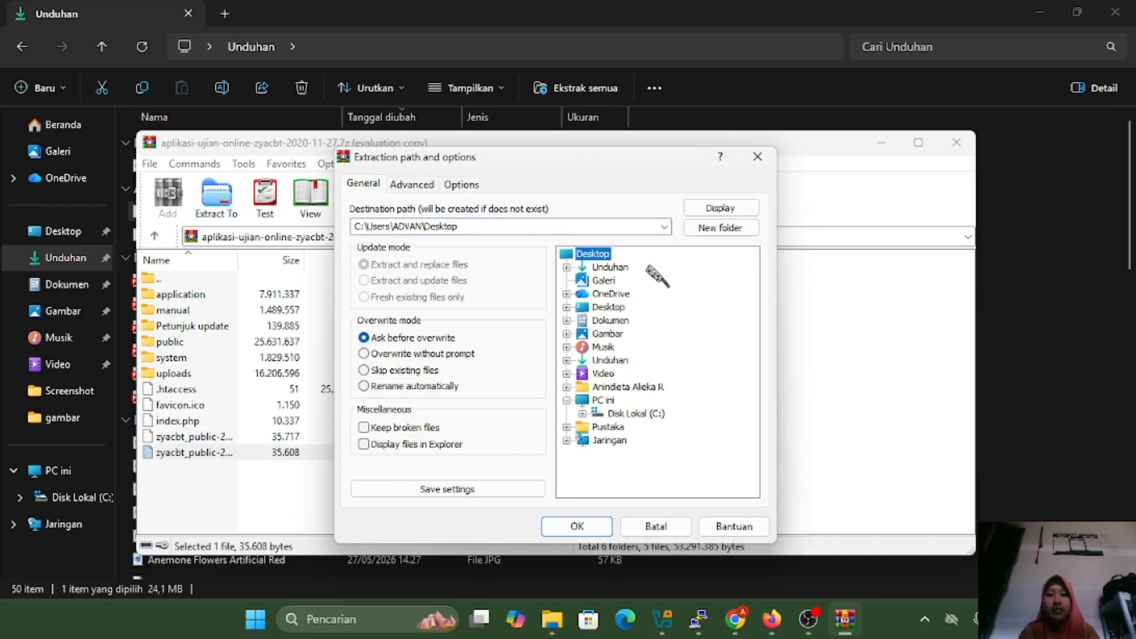
pyautogui.click(610, 267)
pyautogui.click(577, 526)
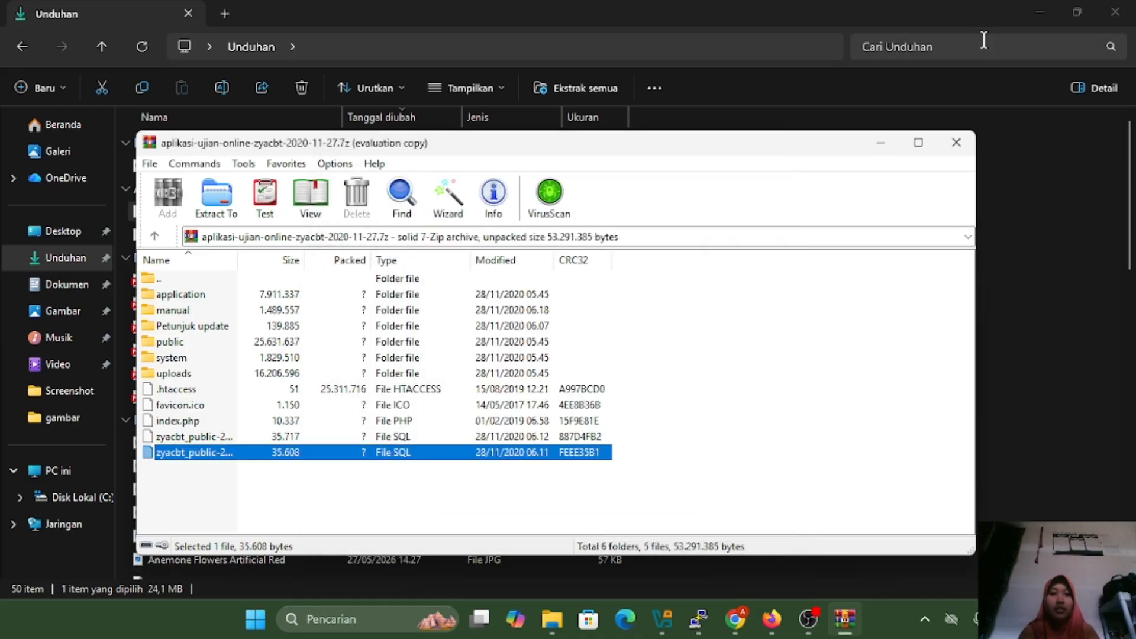
pyautogui.click(957, 143)
# Move the SQL file into Dokumen and bring phpMyAdmin's Import page for nindie forward
pyautogui.moveTo(137, 213); pyautogui.dragTo(423, 434)
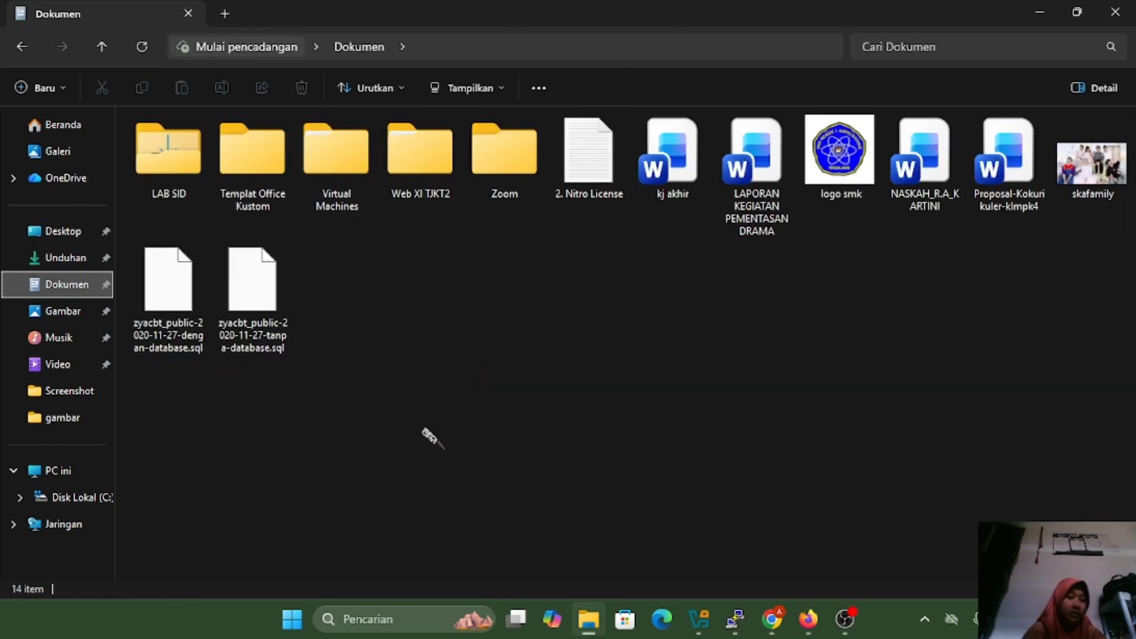
pyautogui.moveTo(789, 632); pyautogui.dragTo(589, 113)
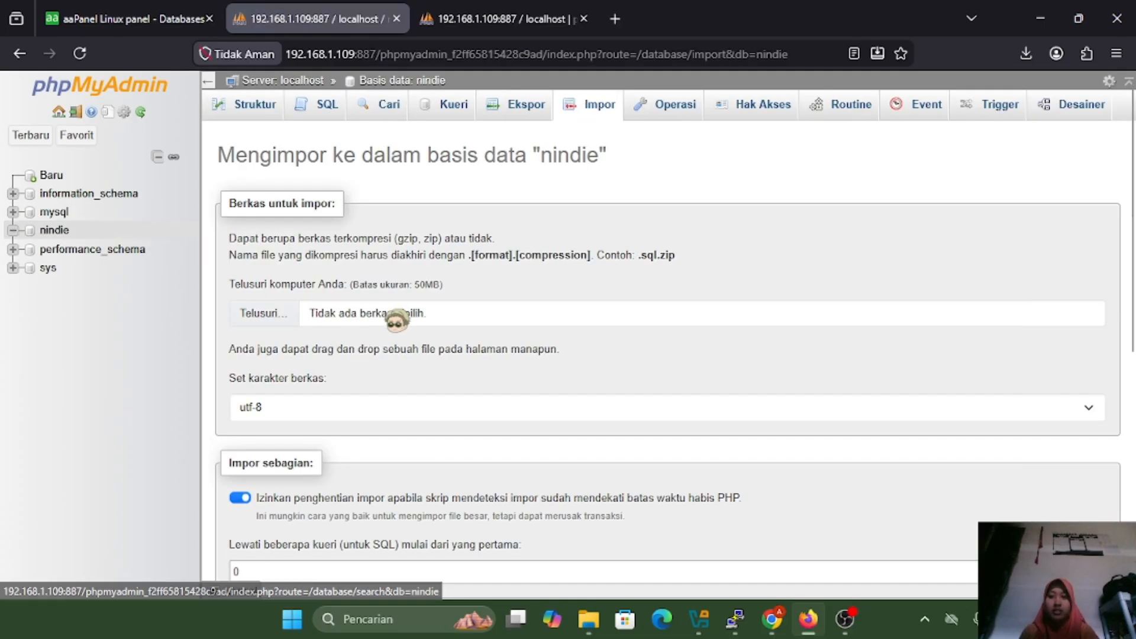
# Import zyacbt_public-2020-11-27-tanpa-database.sql from Dokumen into the nindie database
pyautogui.scroll(-1, 393, 312)
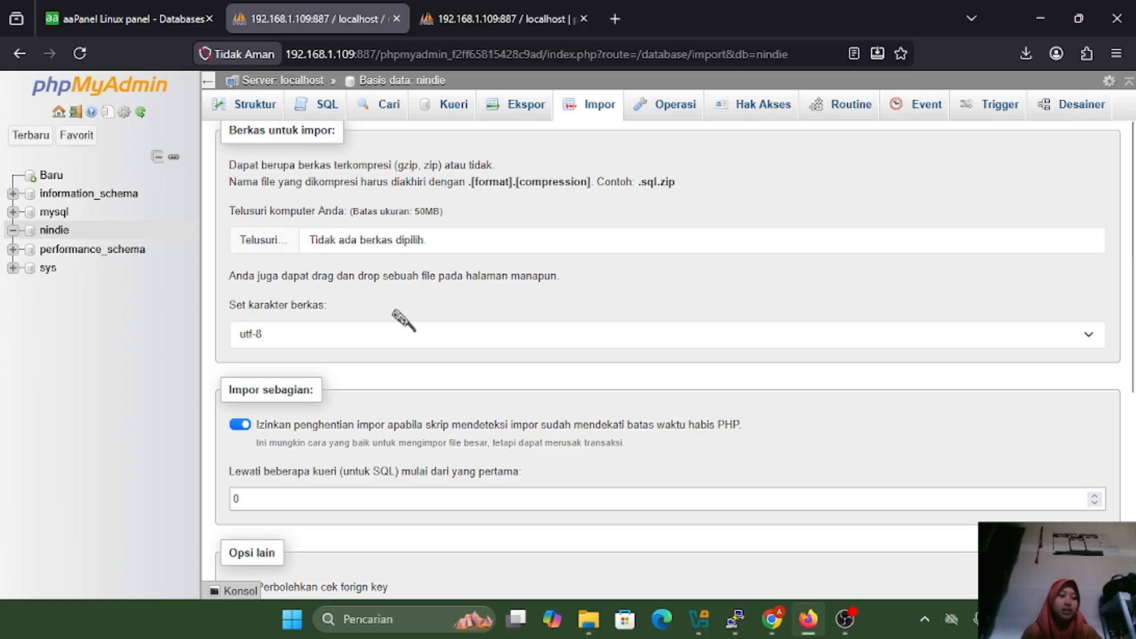
pyautogui.scroll(1, 412, 254)
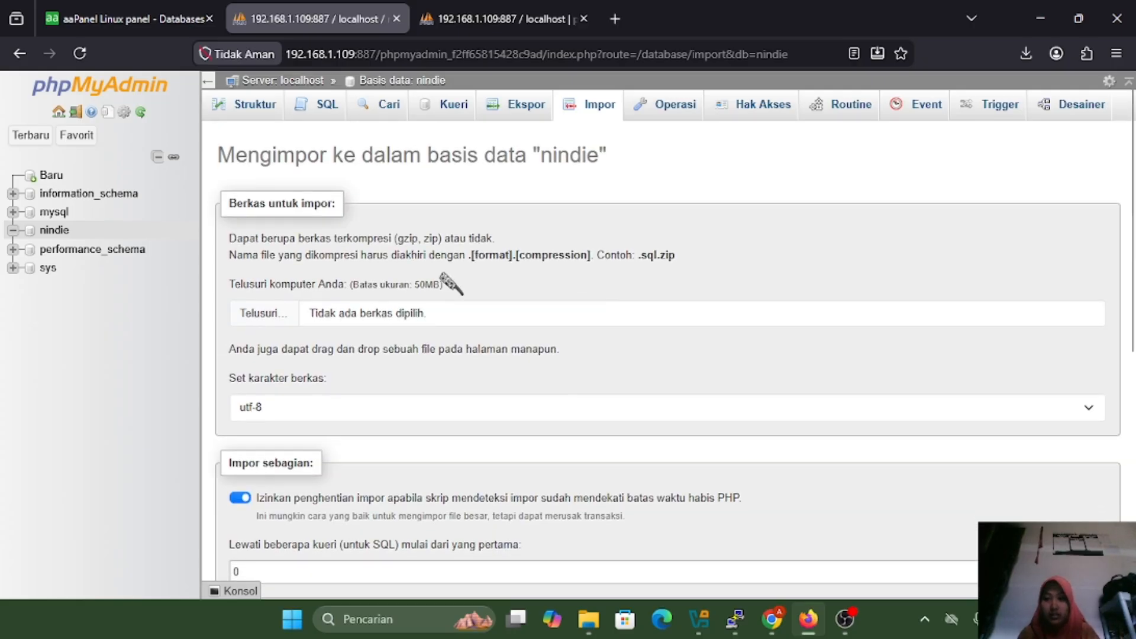
pyautogui.moveTo(449, 280); pyautogui.dragTo(415, 314)
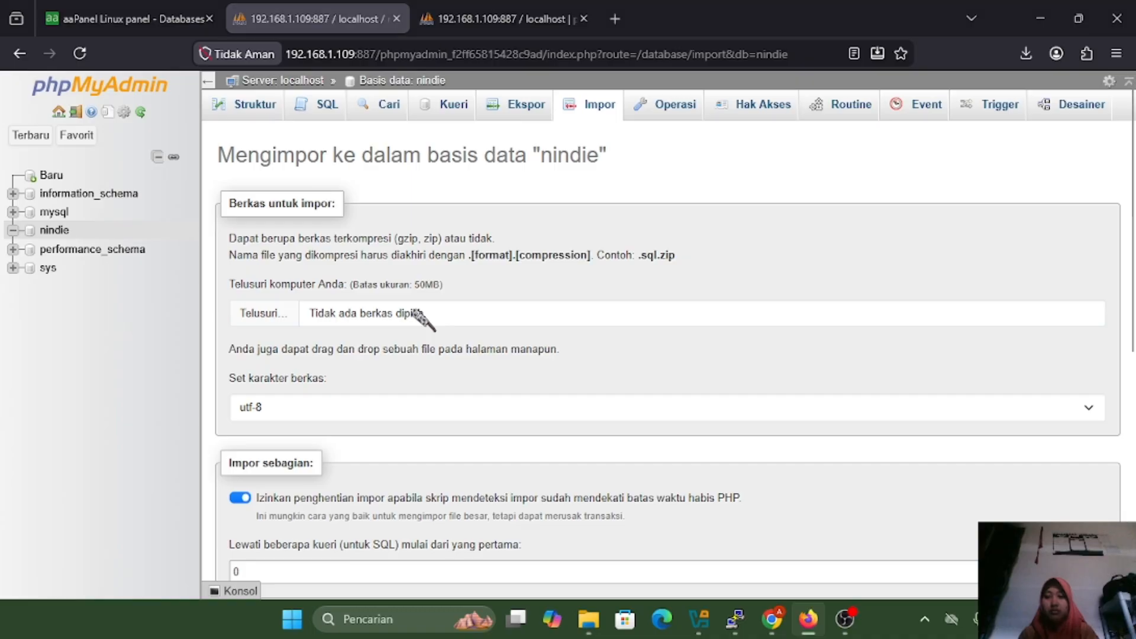
pyautogui.click(414, 315)
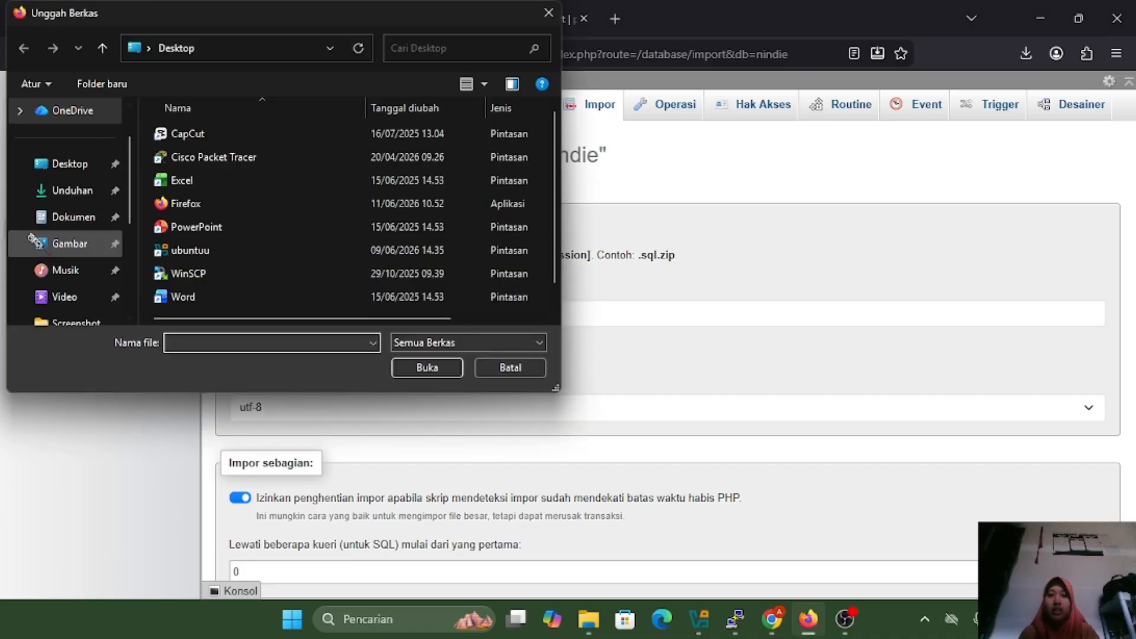
pyautogui.scroll(-3, 69, 243)
pyautogui.scroll(4, 36, 243)
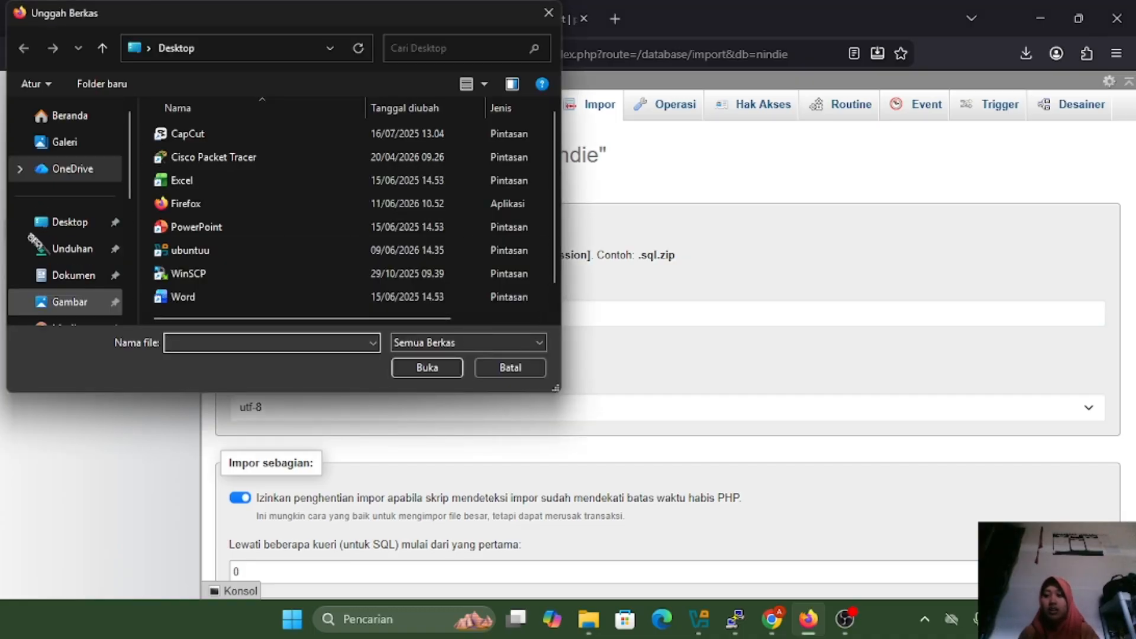
pyautogui.click(67, 274)
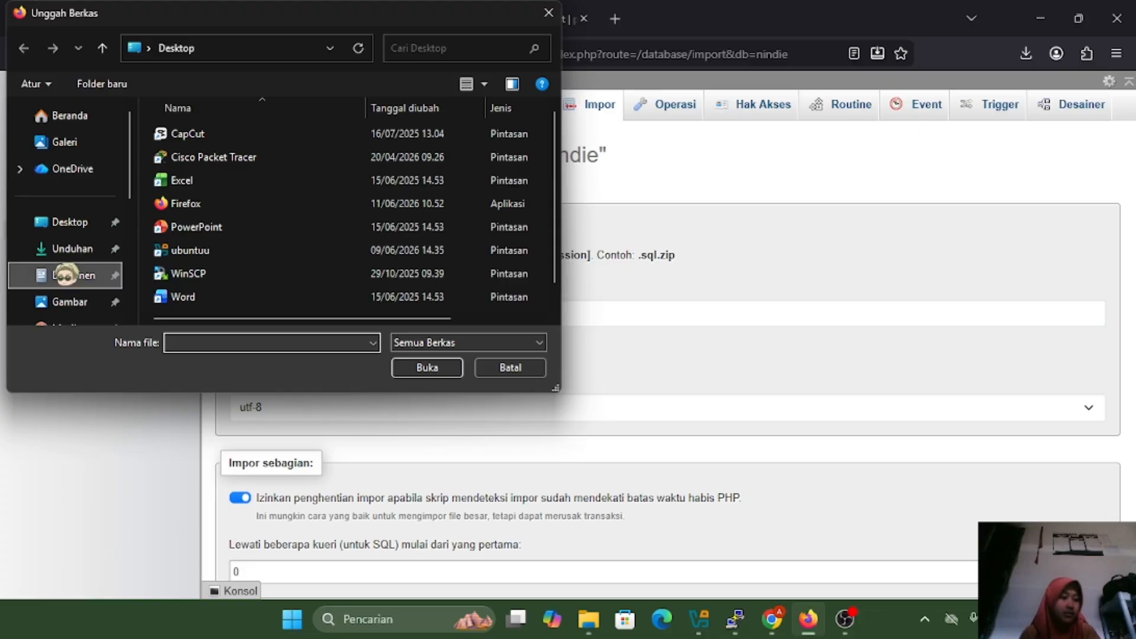
pyautogui.scroll(-5, 369, 201)
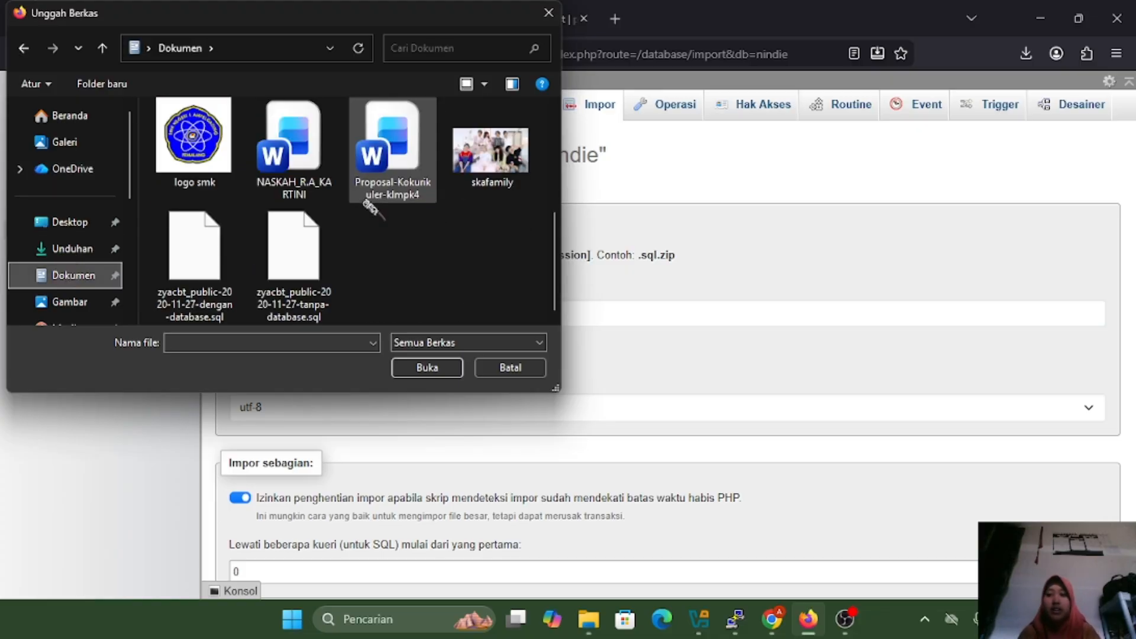
pyautogui.click(299, 292)
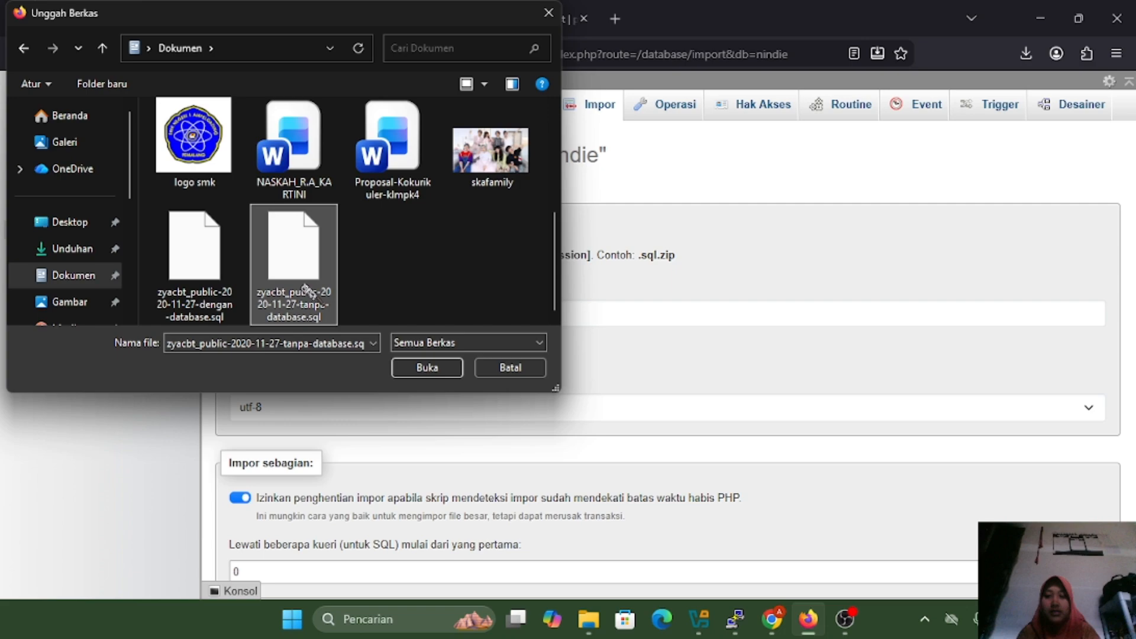
pyautogui.click(427, 369)
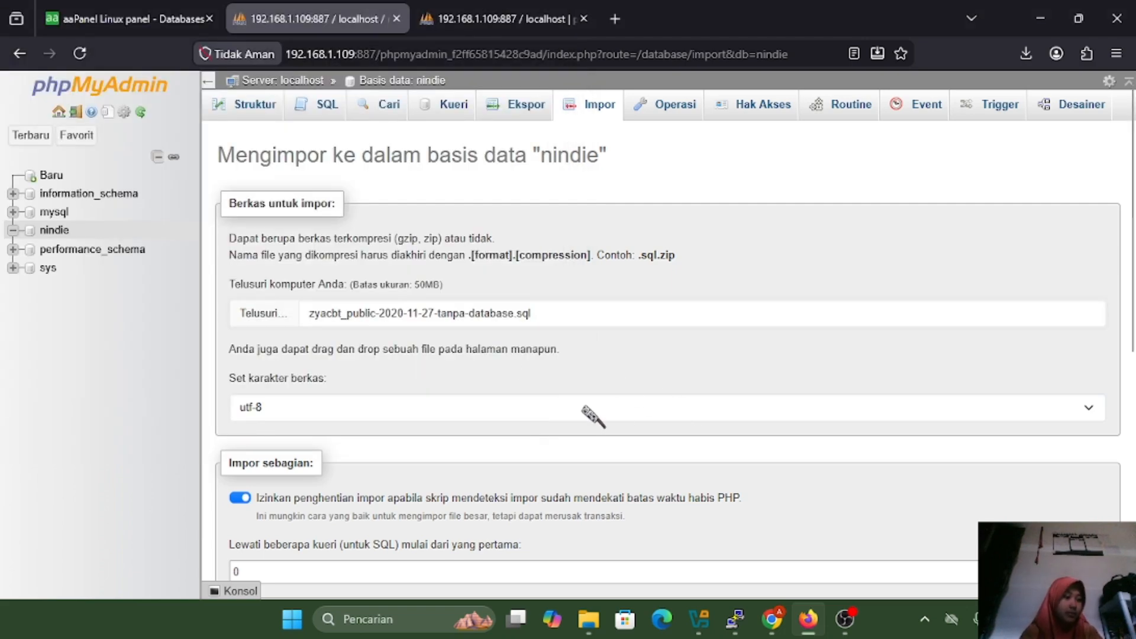
pyautogui.scroll(-7, 592, 416)
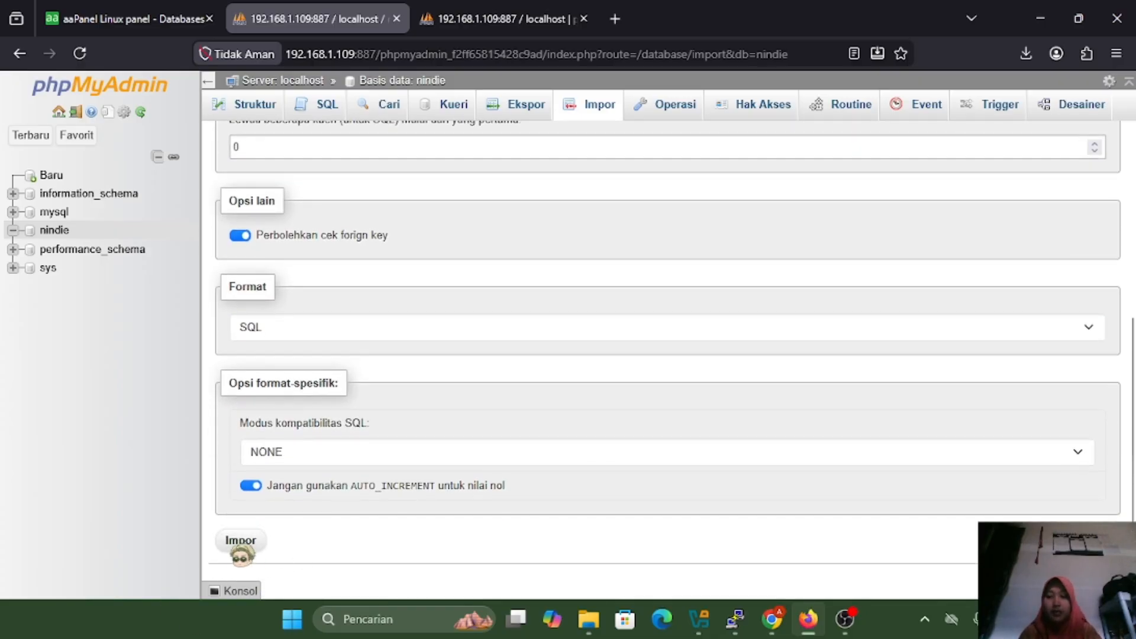
pyautogui.click(240, 542)
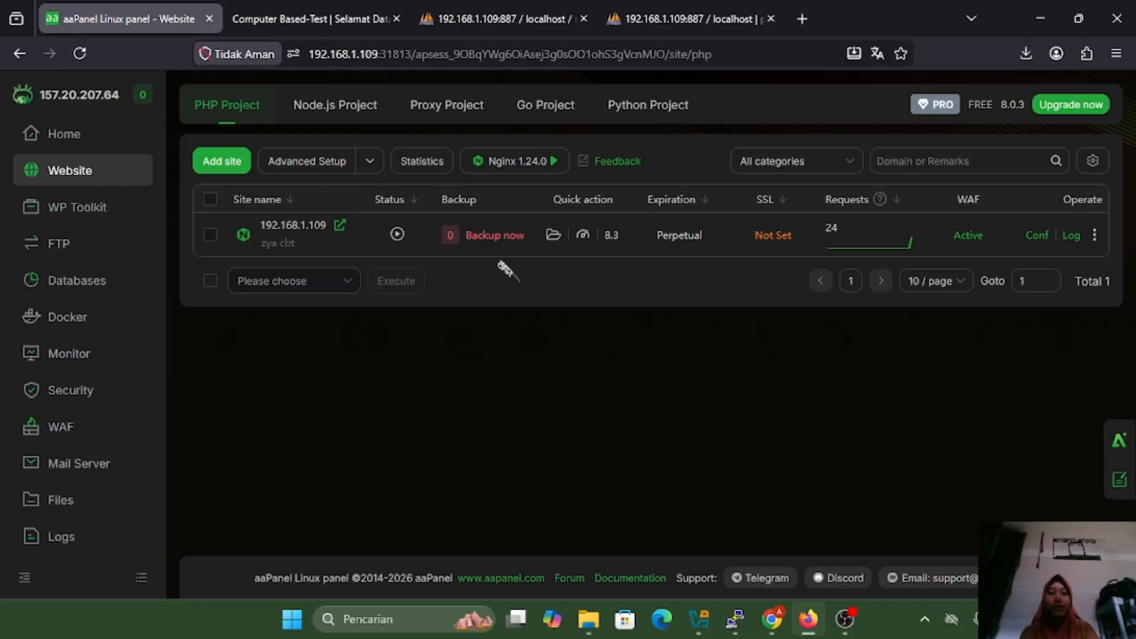
# Sign in on the ZYA CBT user login page with the username and password, showing the password
pyautogui.click(338, 234)
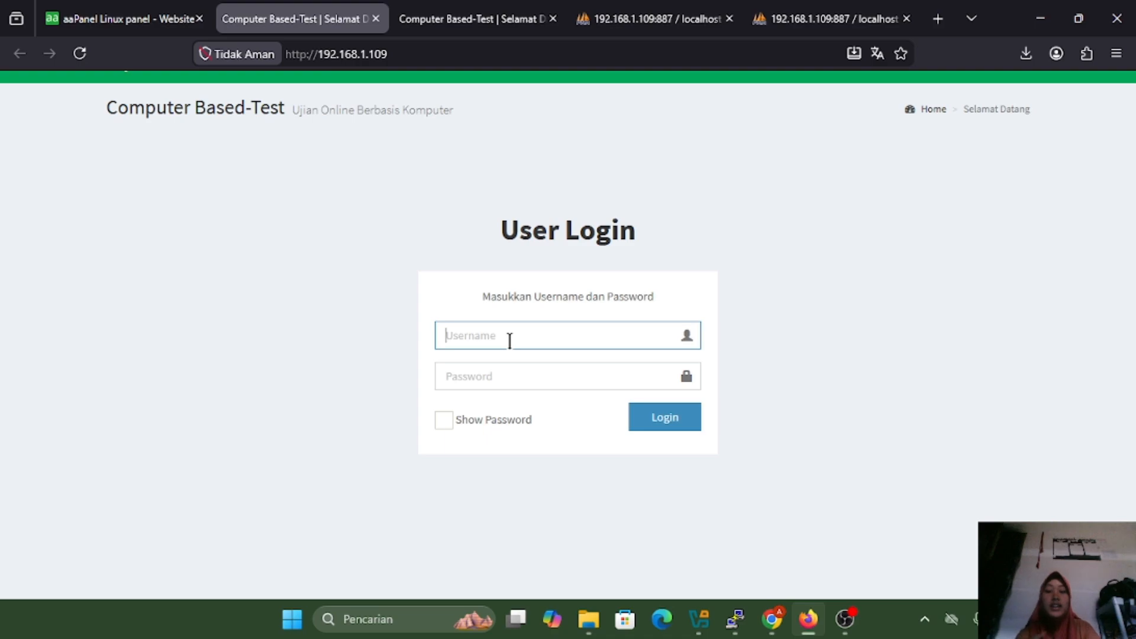
pyautogui.write('nindie')
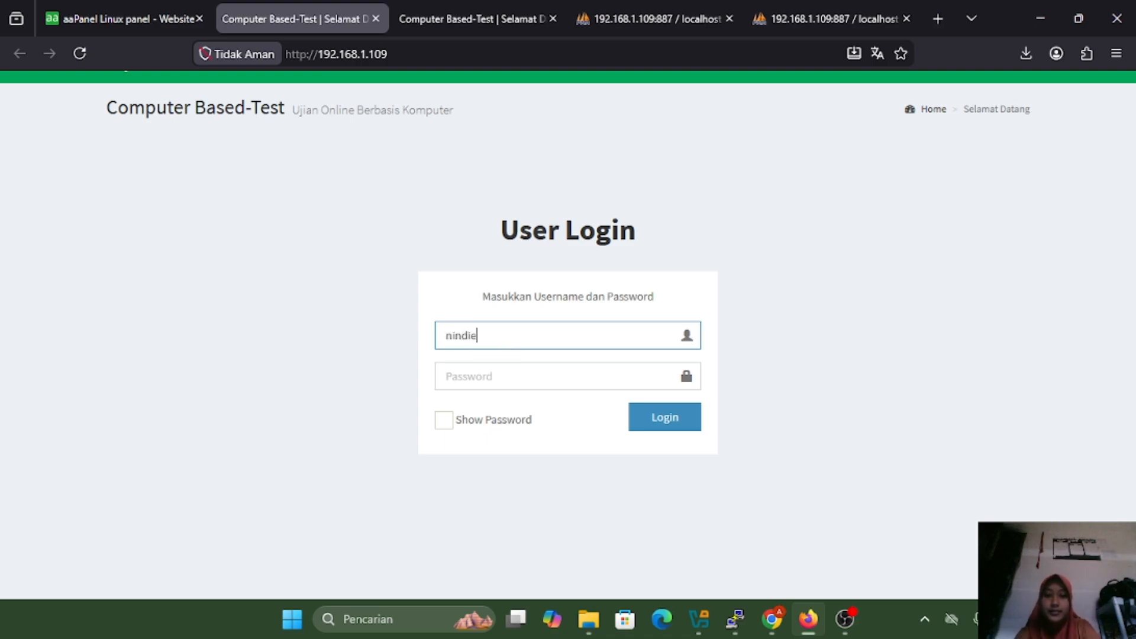
pyautogui.click(512, 378)
pyautogui.write('n')
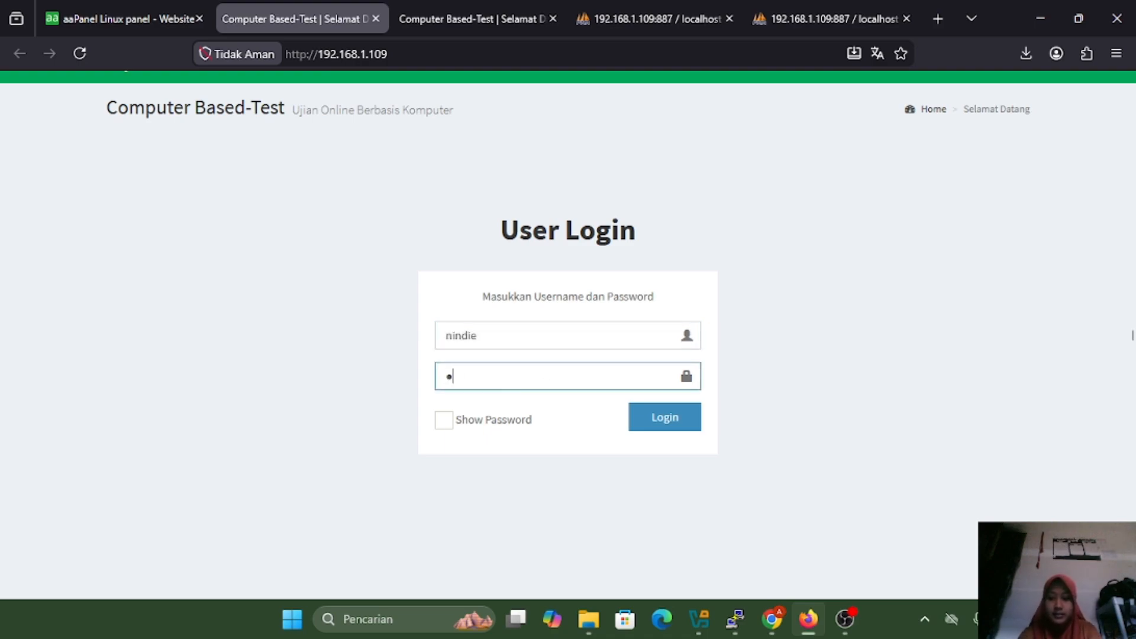
pyautogui.click(445, 419)
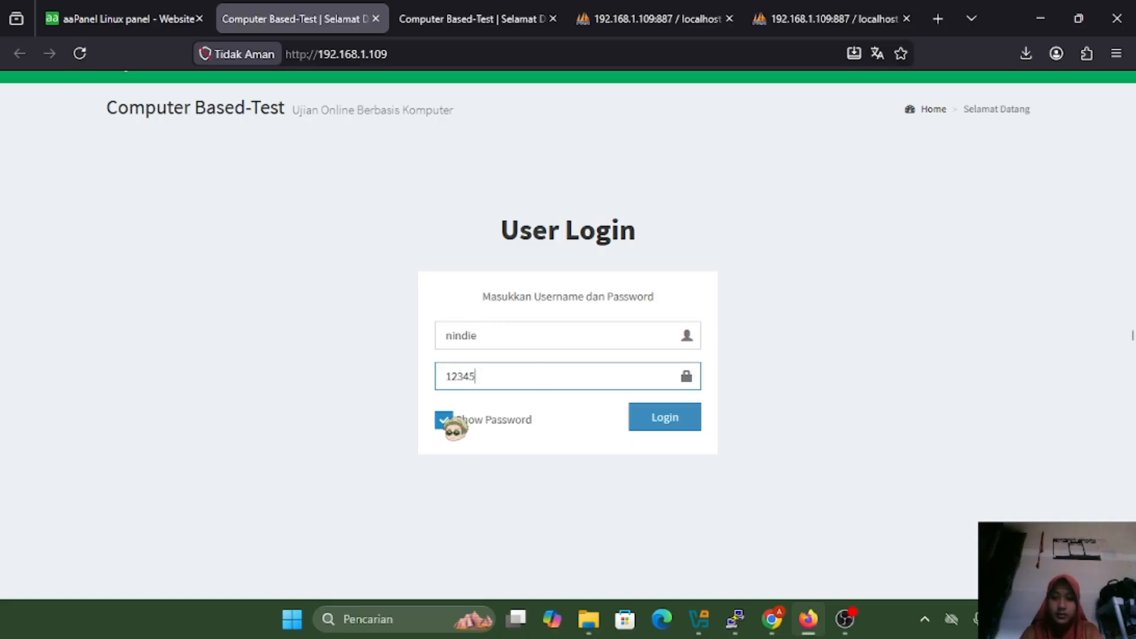
pyautogui.click(654, 419)
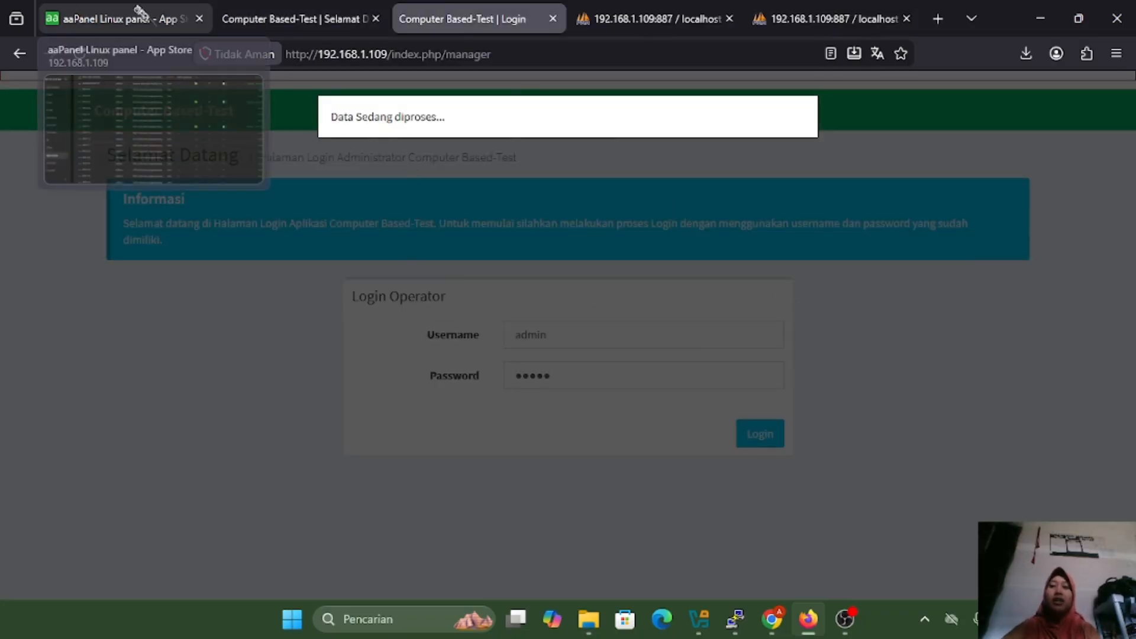
# Back in aaPanel, check the installed PHP versions, then list the websites, including 192.168.1.109
pyautogui.click(188, 19)
pyautogui.scroll(2, 460, 243)
pyautogui.scroll(-2, 460, 243)
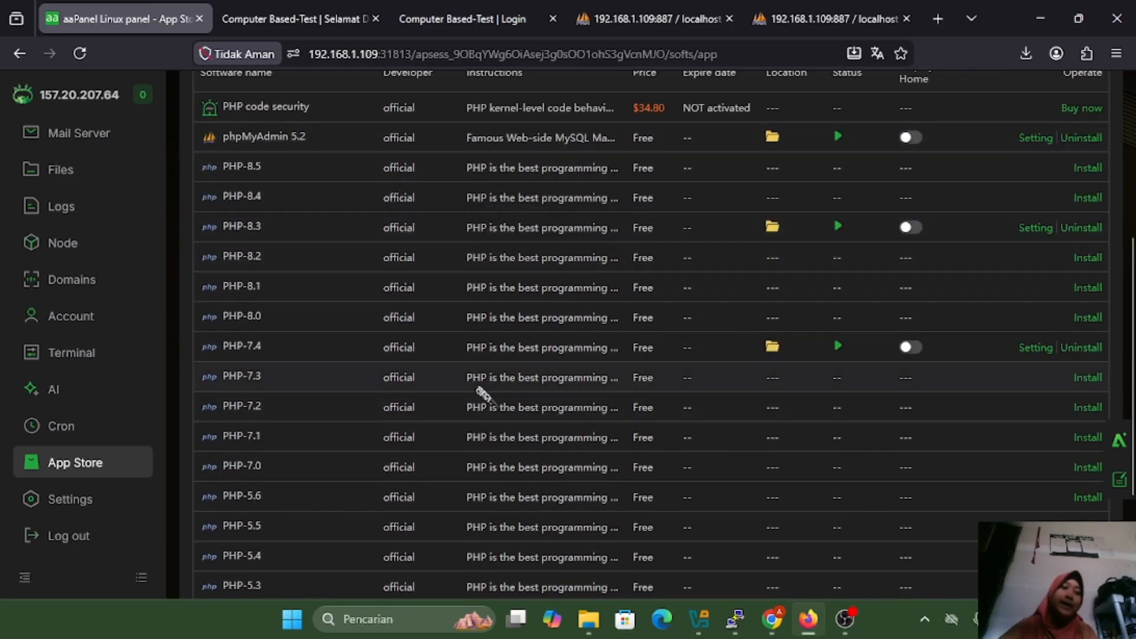
pyautogui.scroll(2, 607, 371)
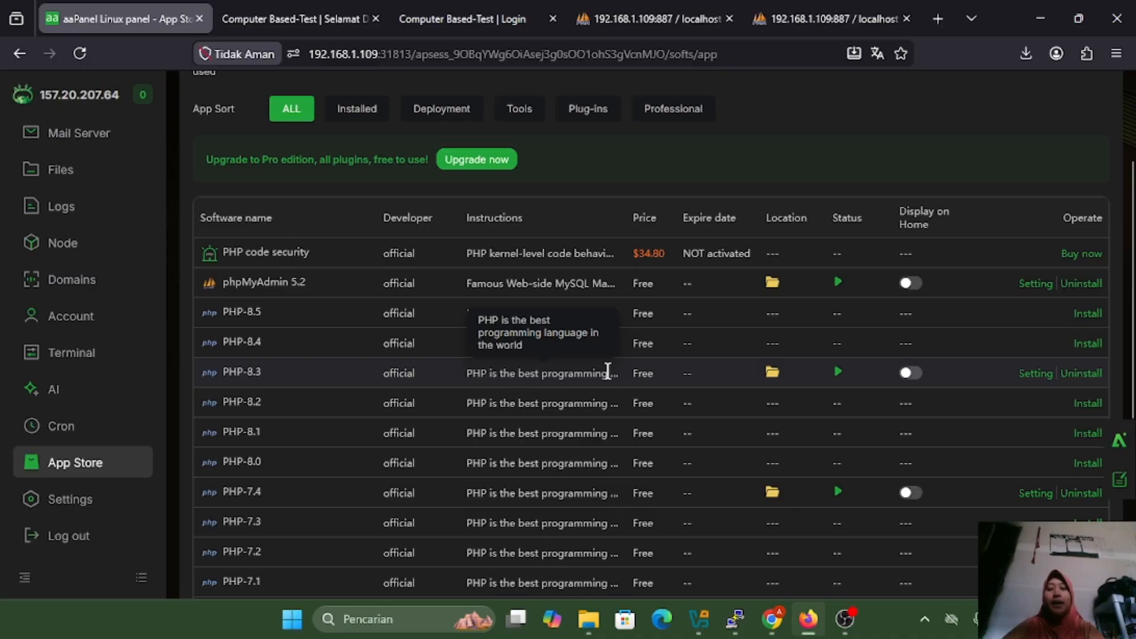
pyautogui.scroll(-2, 608, 371)
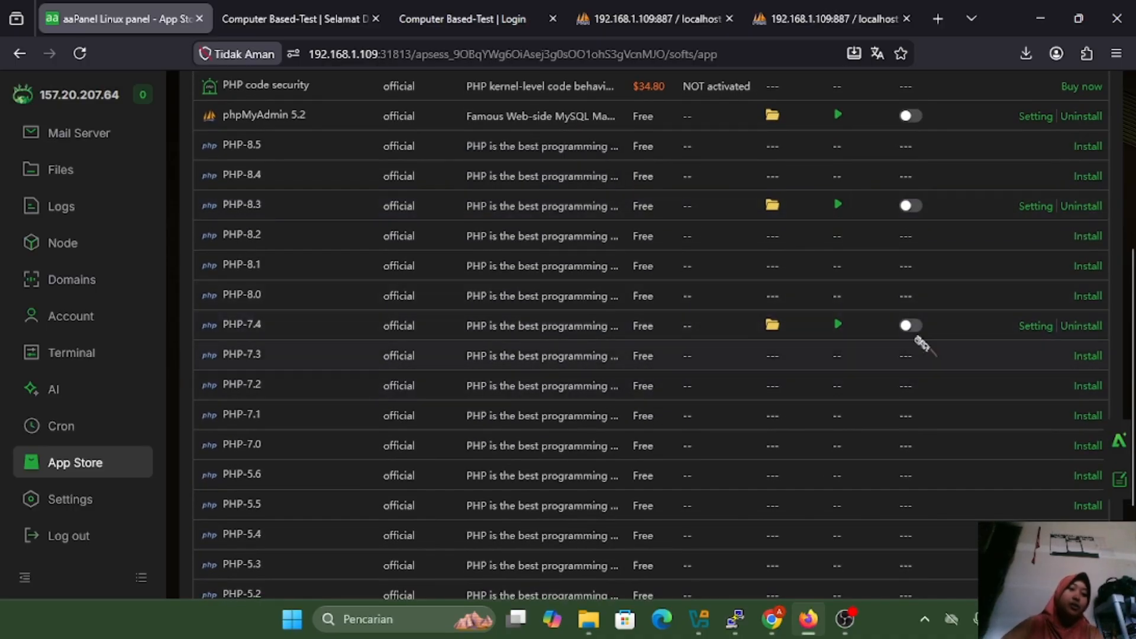
pyautogui.scroll(3, 750, 326)
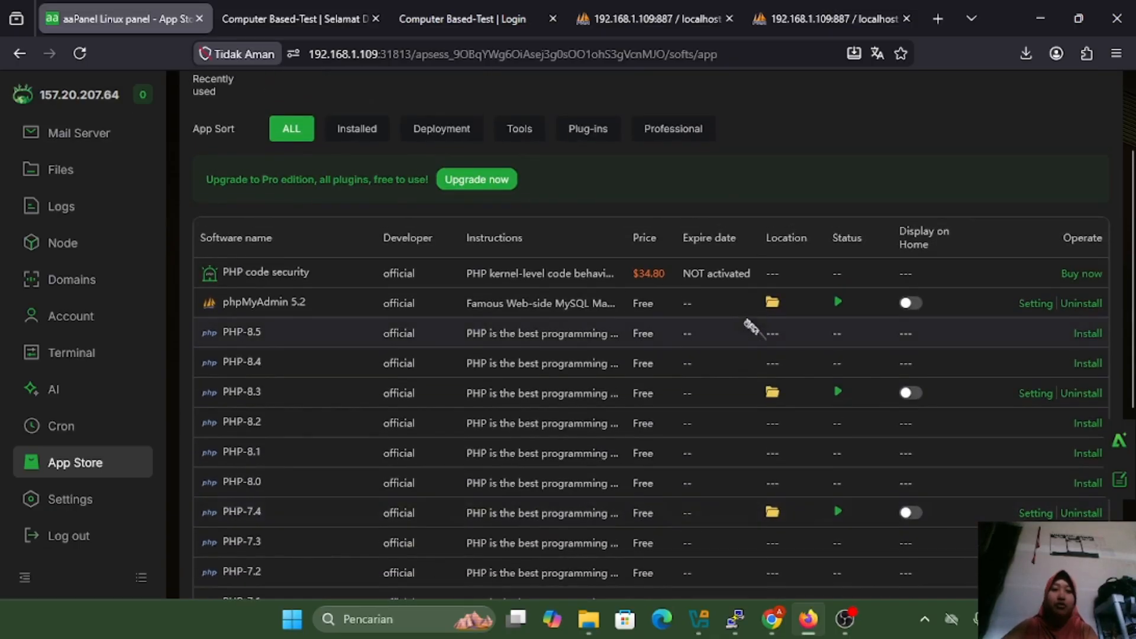
pyautogui.scroll(5, 58, 360)
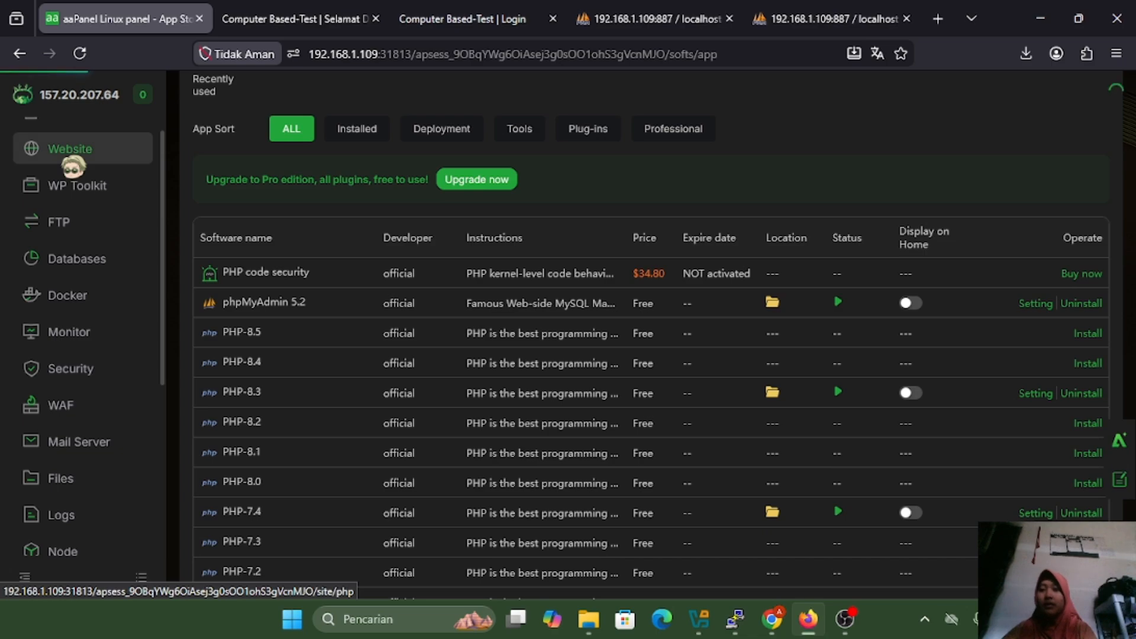
pyautogui.click(68, 158)
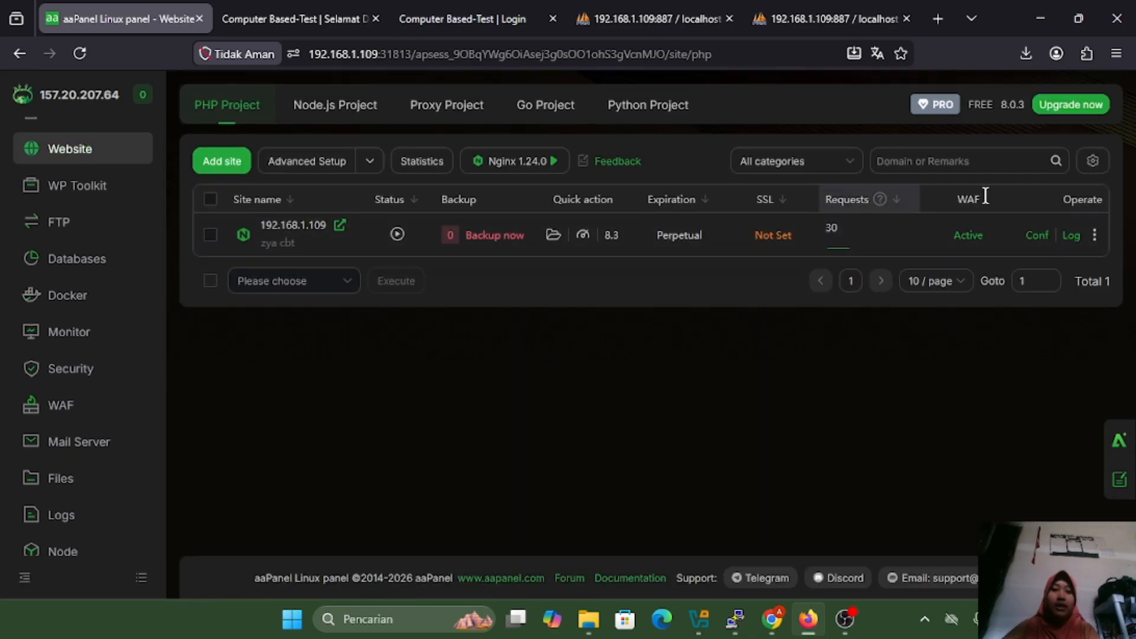
# Pick PHP-74 in the 192.168.1.109 site's PHP version settings, then close without applying
pyautogui.click(1037, 236)
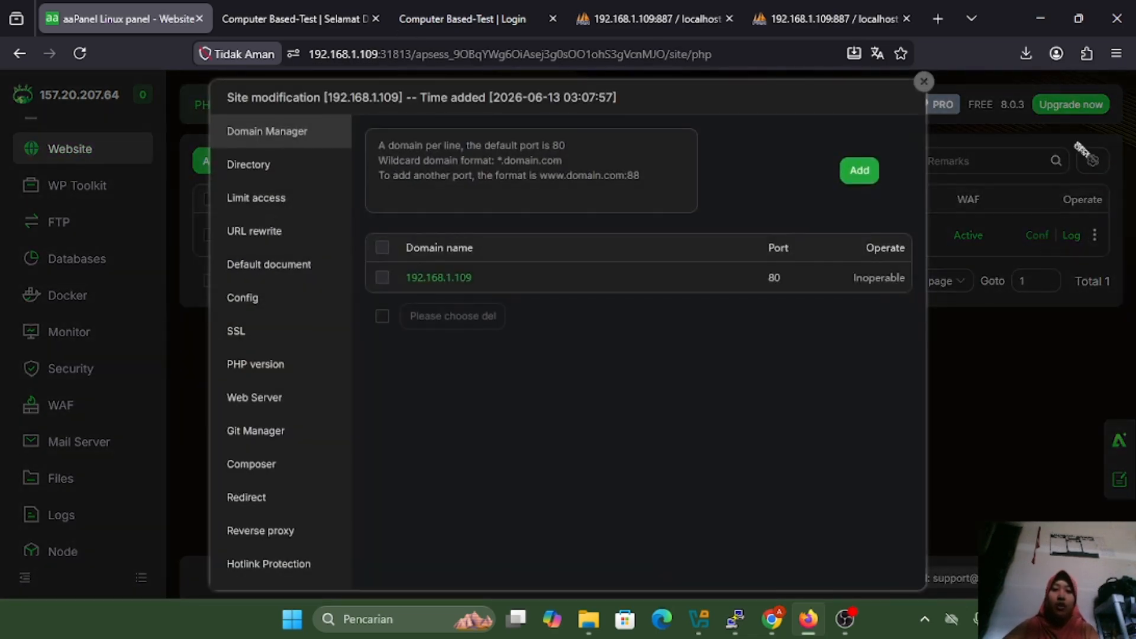
pyautogui.click(251, 366)
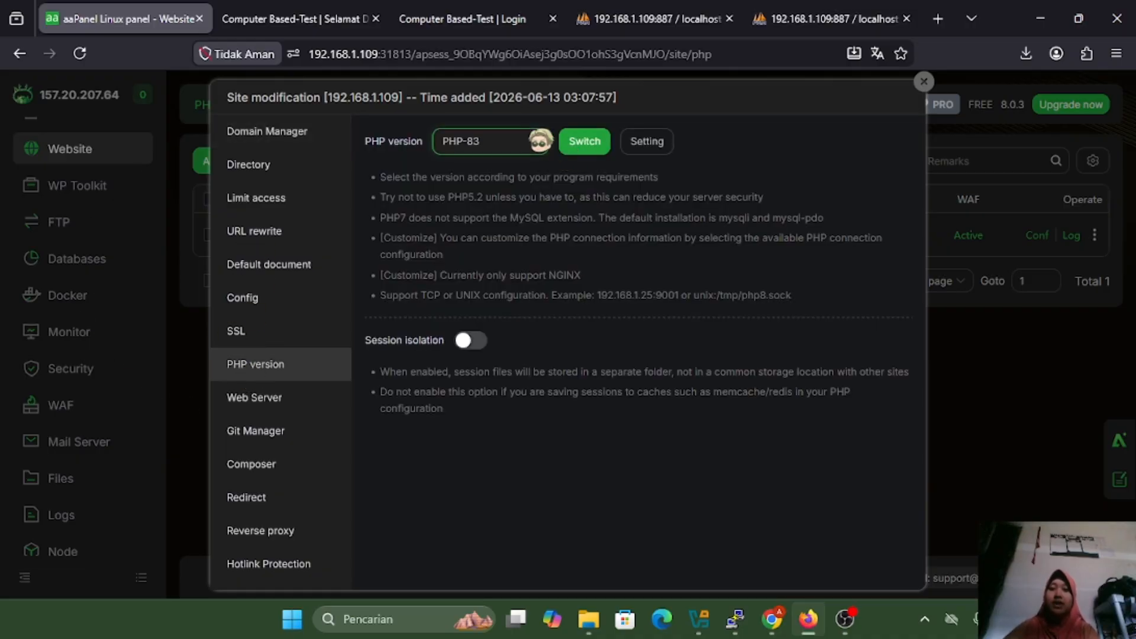
pyautogui.click(536, 141)
pyautogui.click(488, 202)
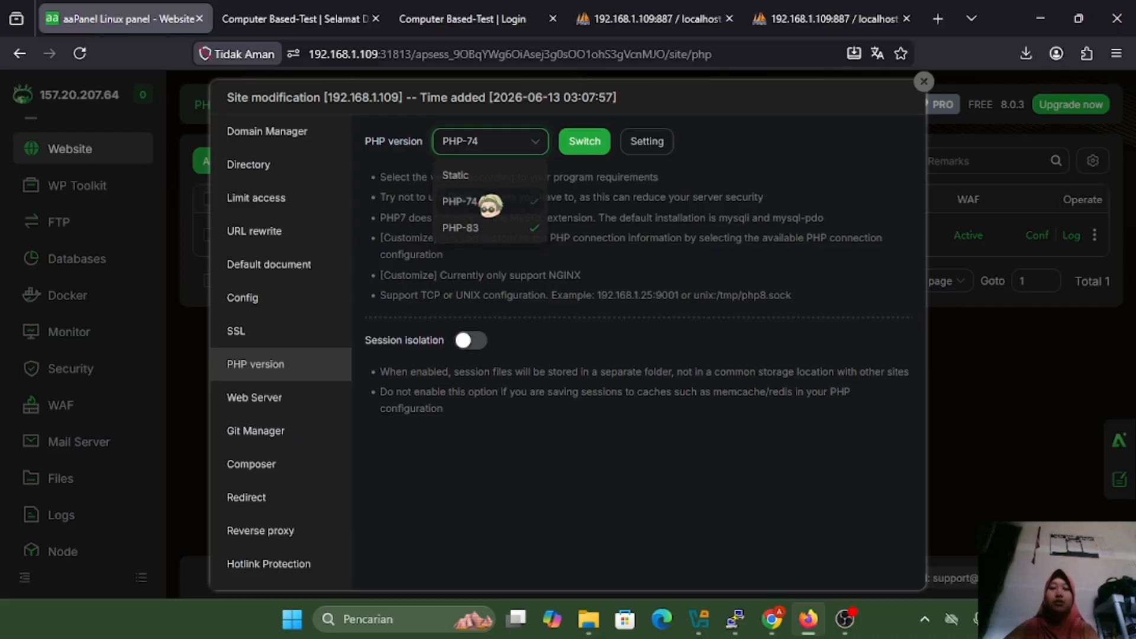
pyautogui.click(923, 81)
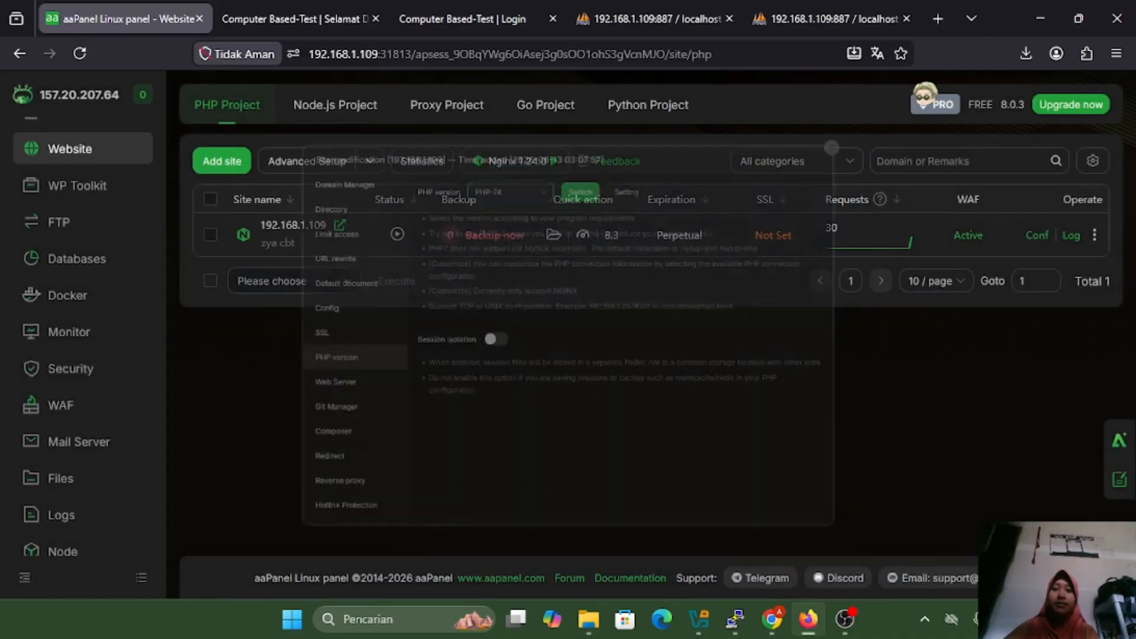
# Switch the 192.168.1.109 site to PHP-74 and open the site in a new tab
pyautogui.click(1042, 235)
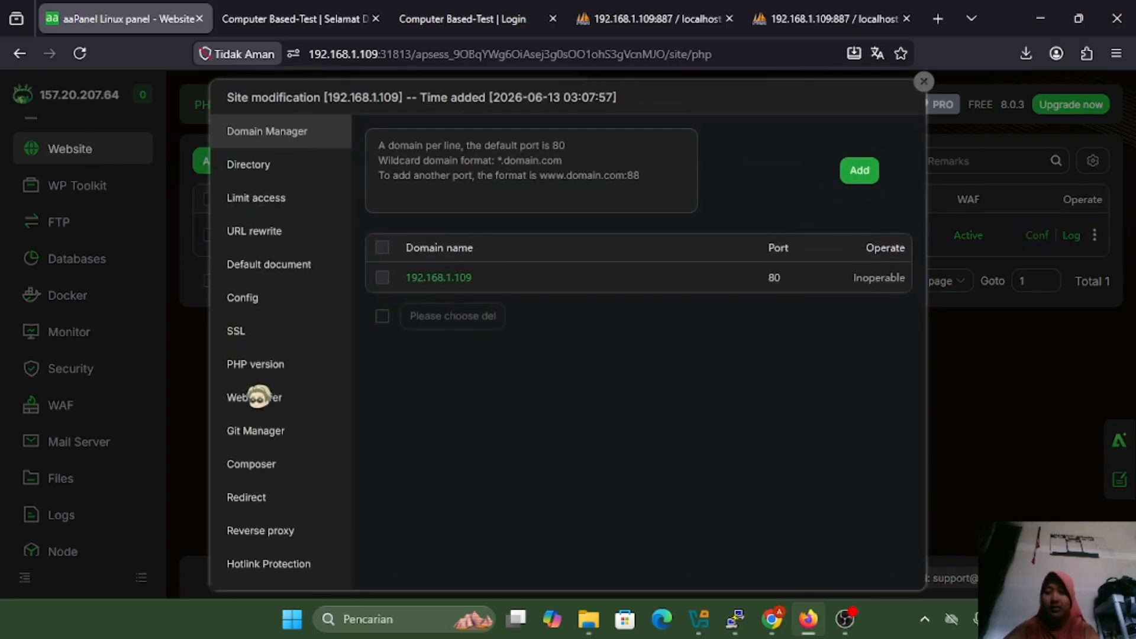
pyautogui.click(271, 362)
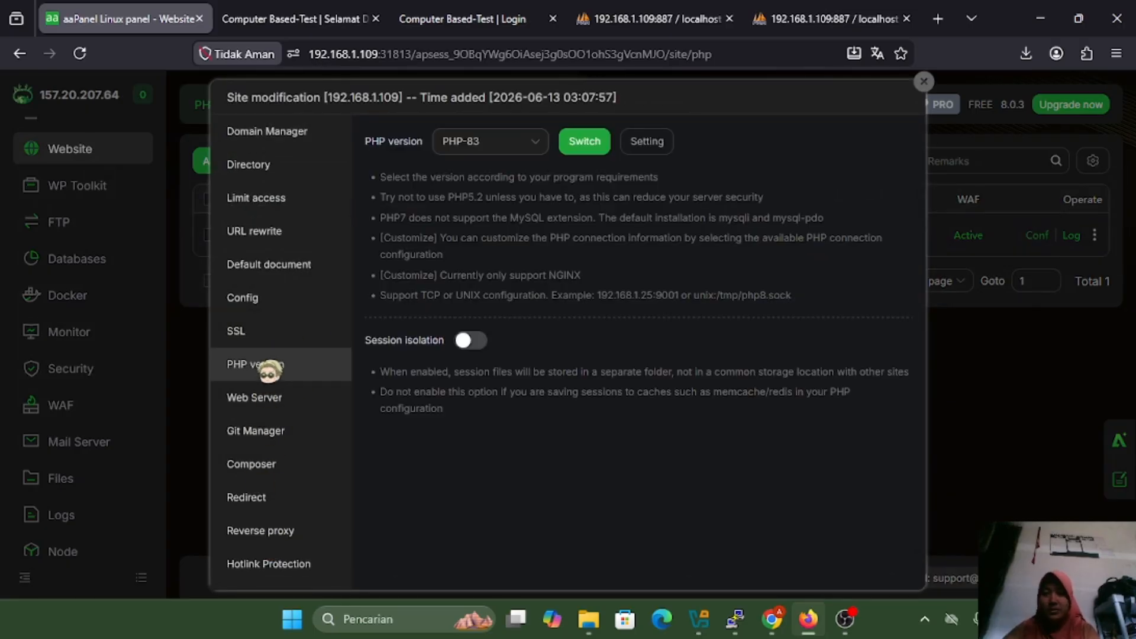
pyautogui.click(501, 146)
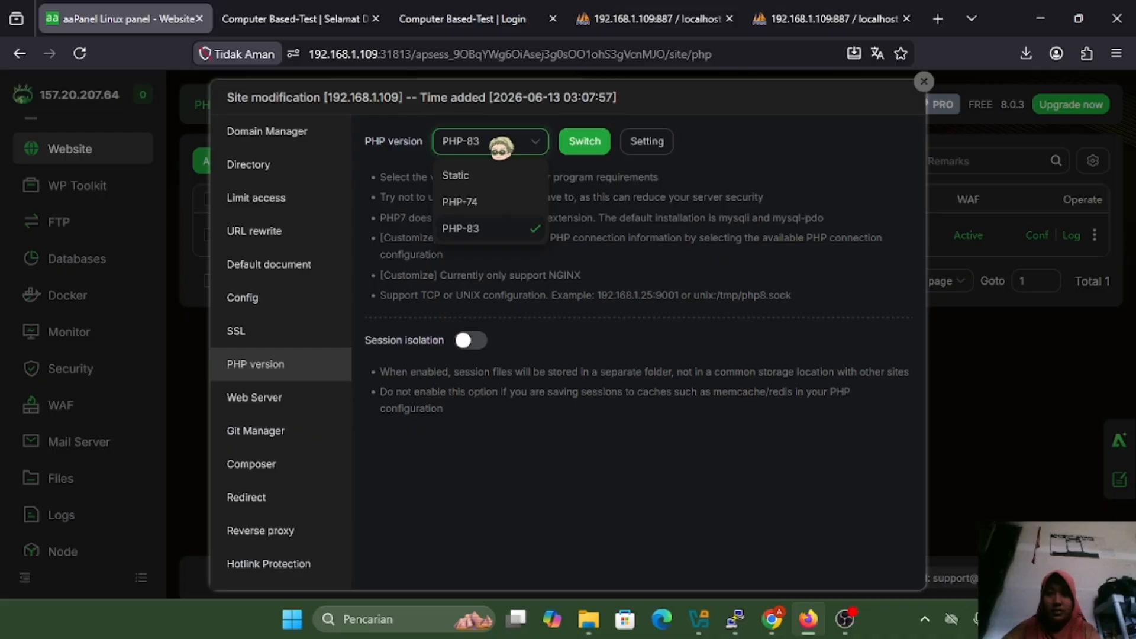
pyautogui.click(469, 199)
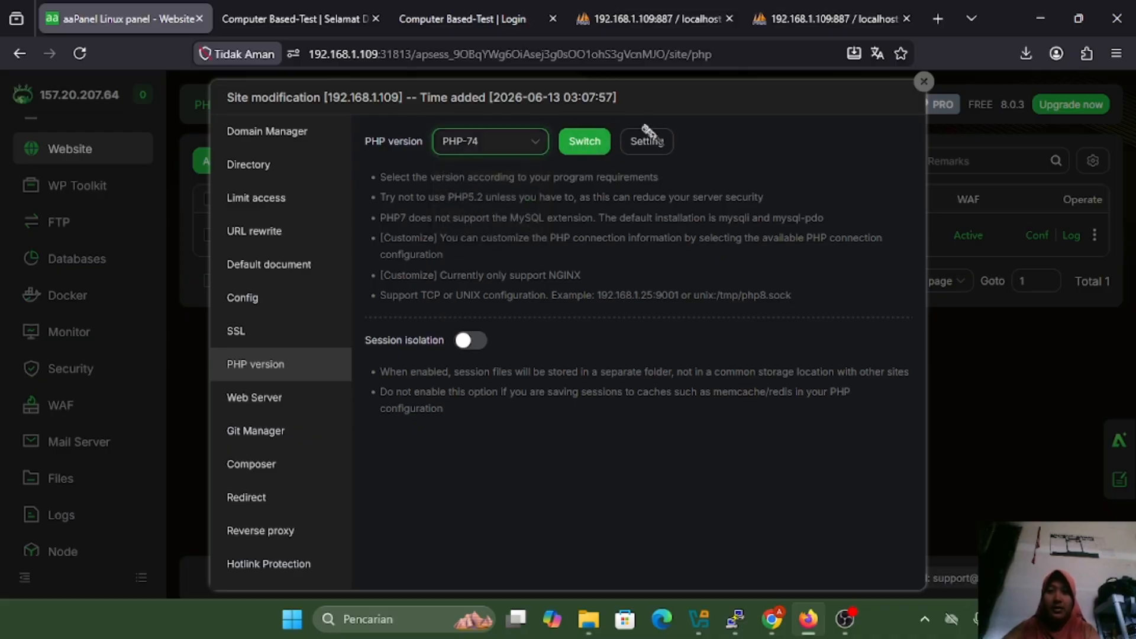
pyautogui.click(585, 140)
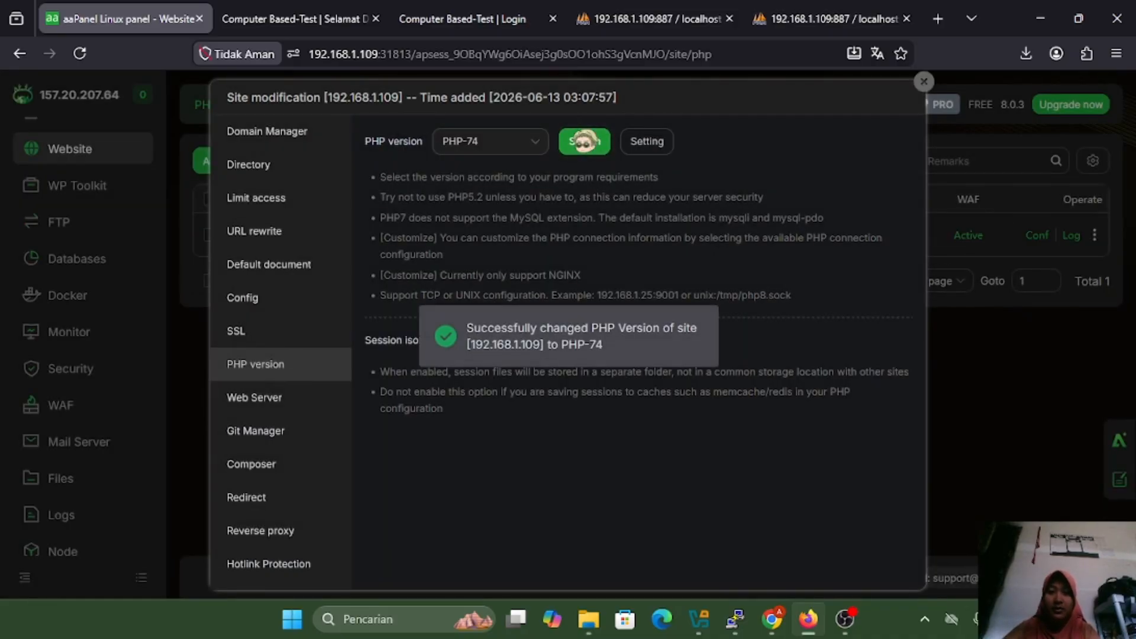
pyautogui.click(926, 85)
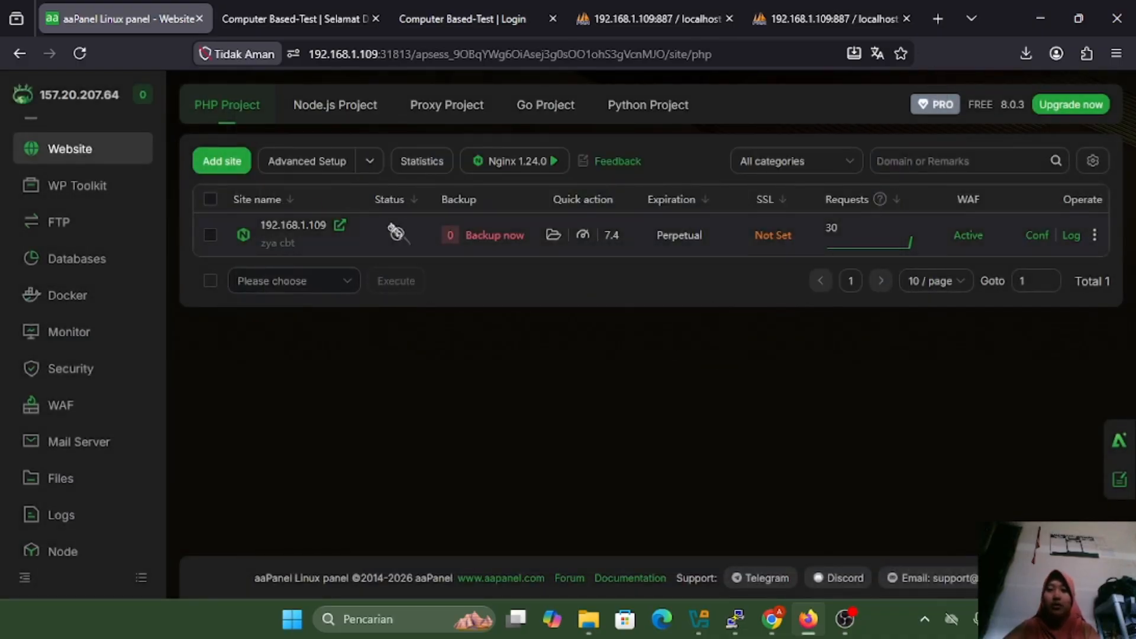
pyautogui.click(331, 227)
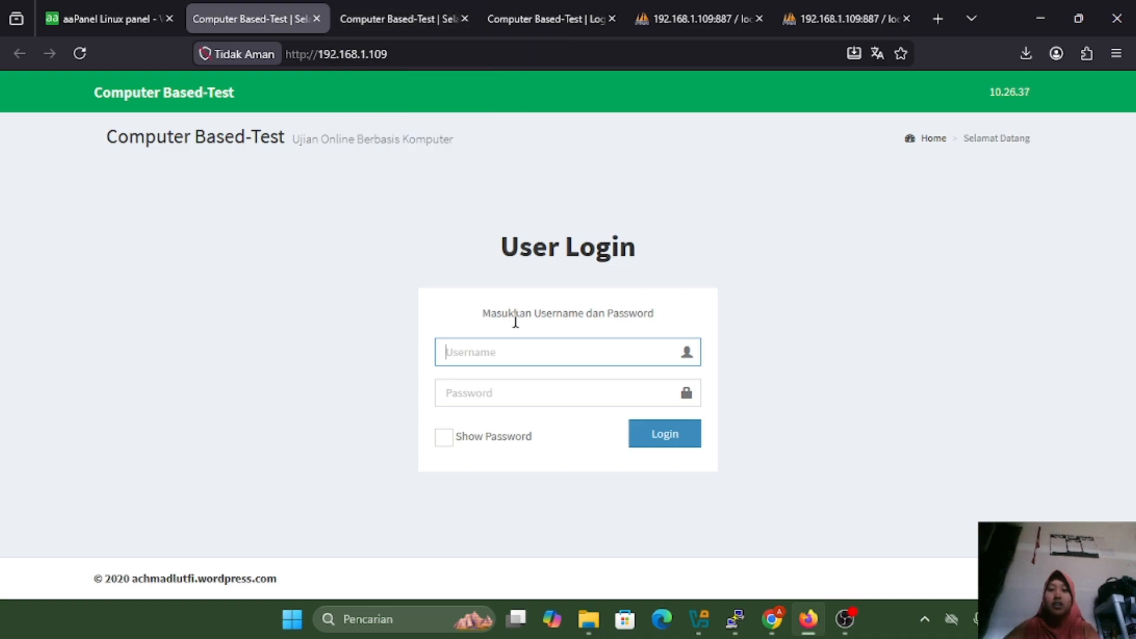
pyautogui.doubleClick(412, 53)
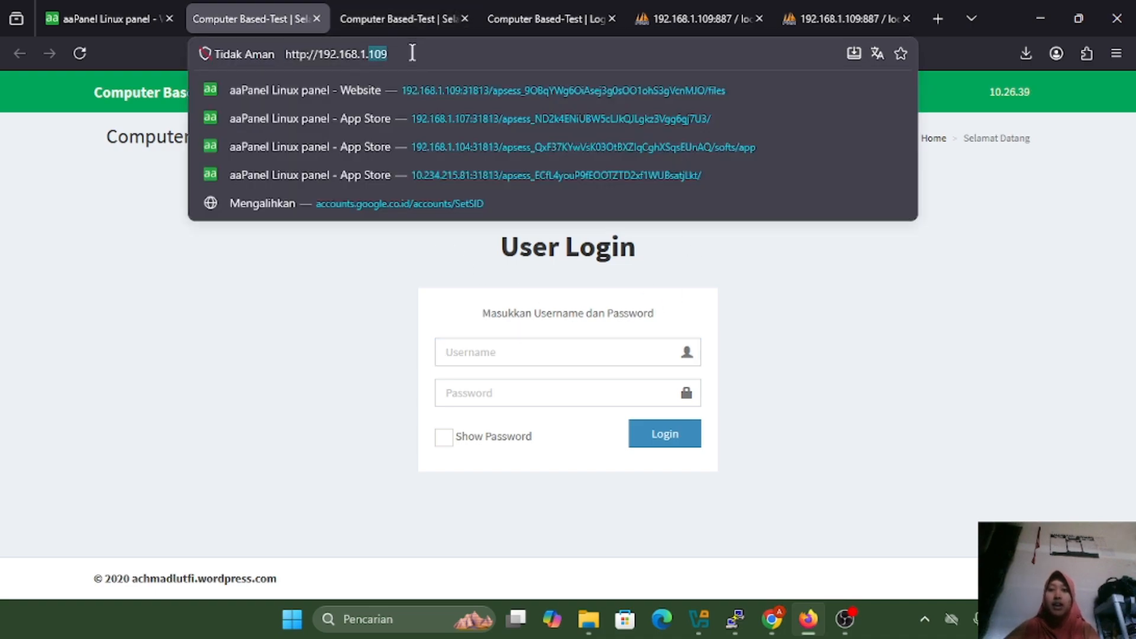
# Load /index.php/manager and log in to ZYA CBT with the administrator username and password
pyautogui.click(540, 19)
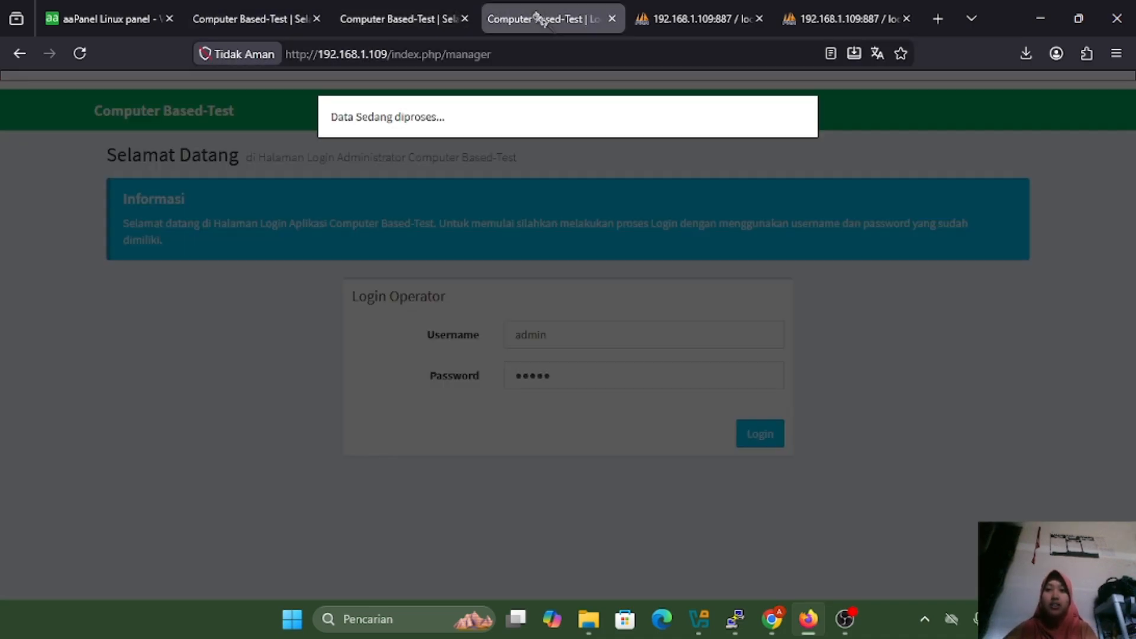
pyautogui.click(233, 27)
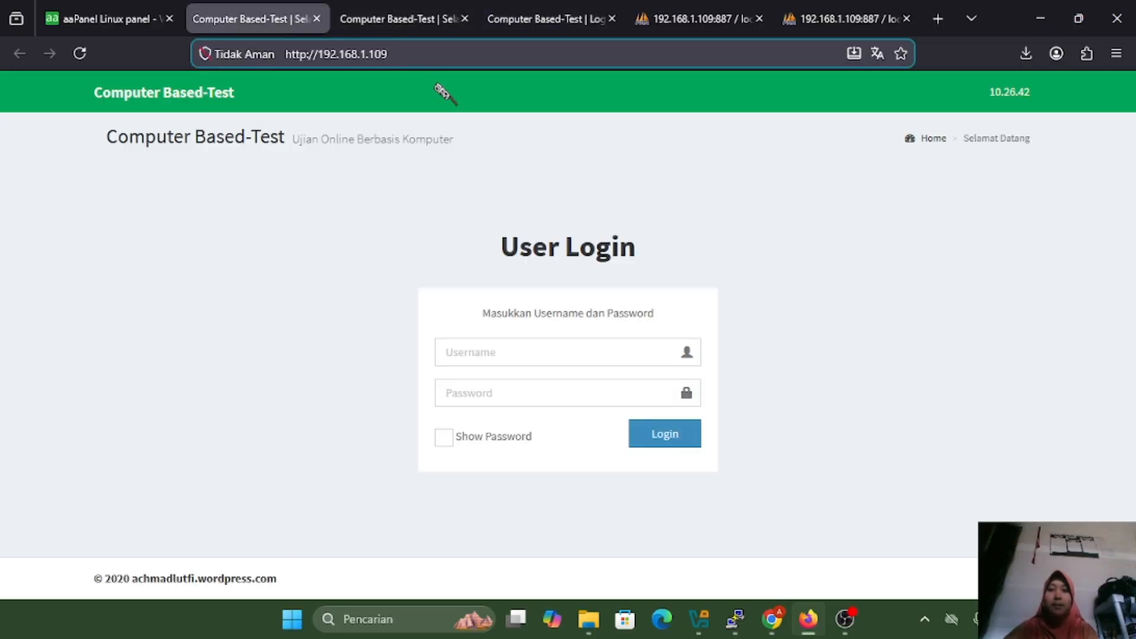
pyautogui.write('/index')
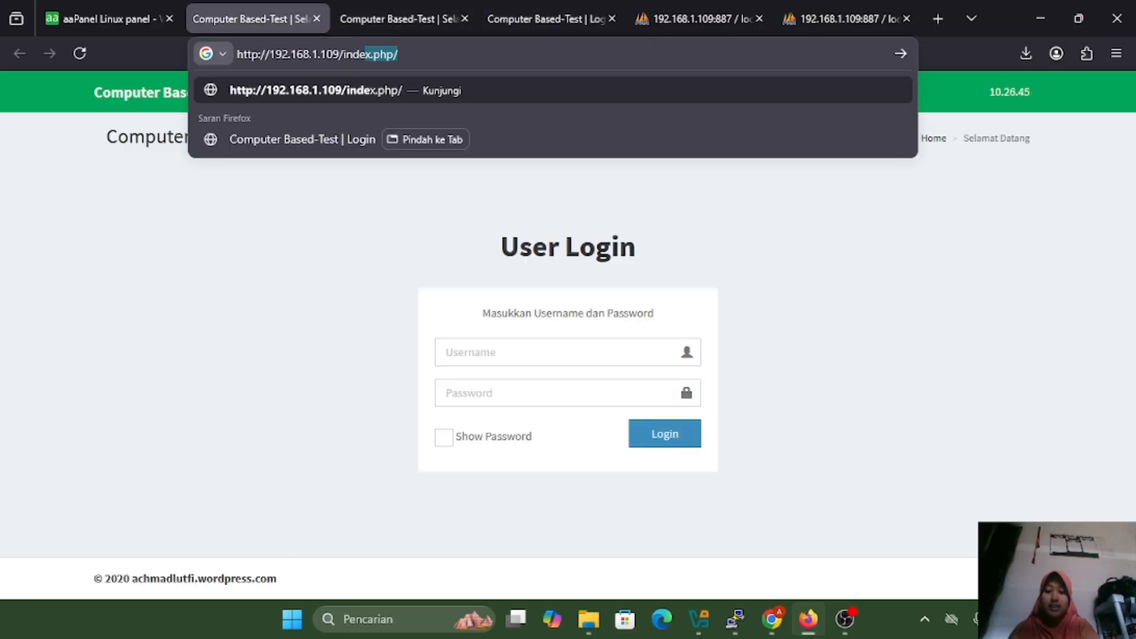
pyautogui.write('.ph')
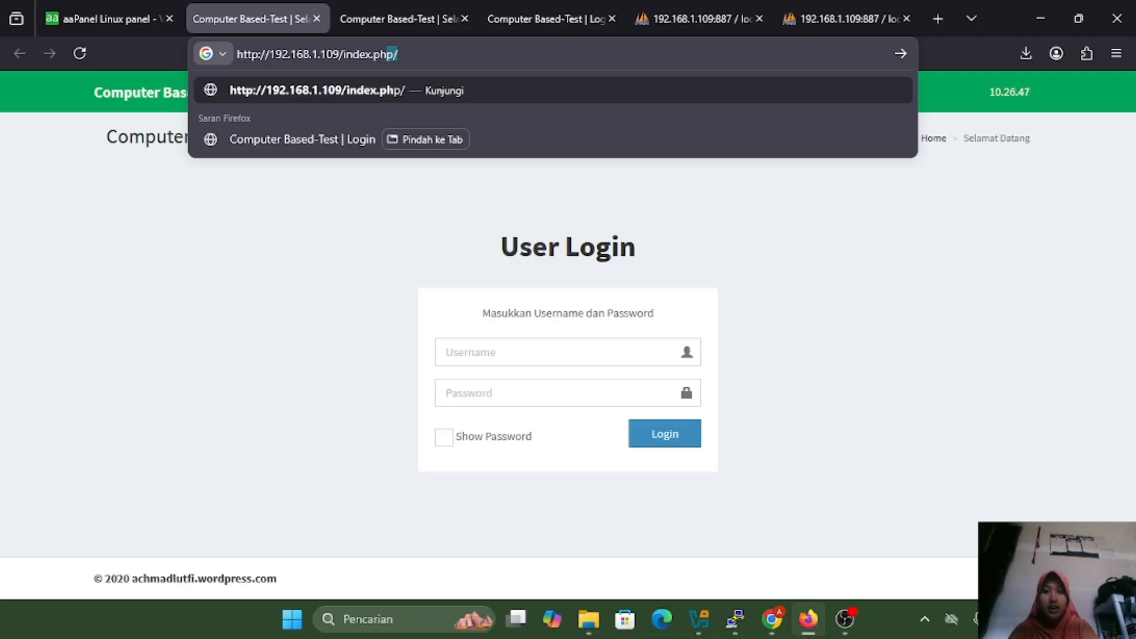
pyautogui.write('p/\\')
pyautogui.press('BackSpace')
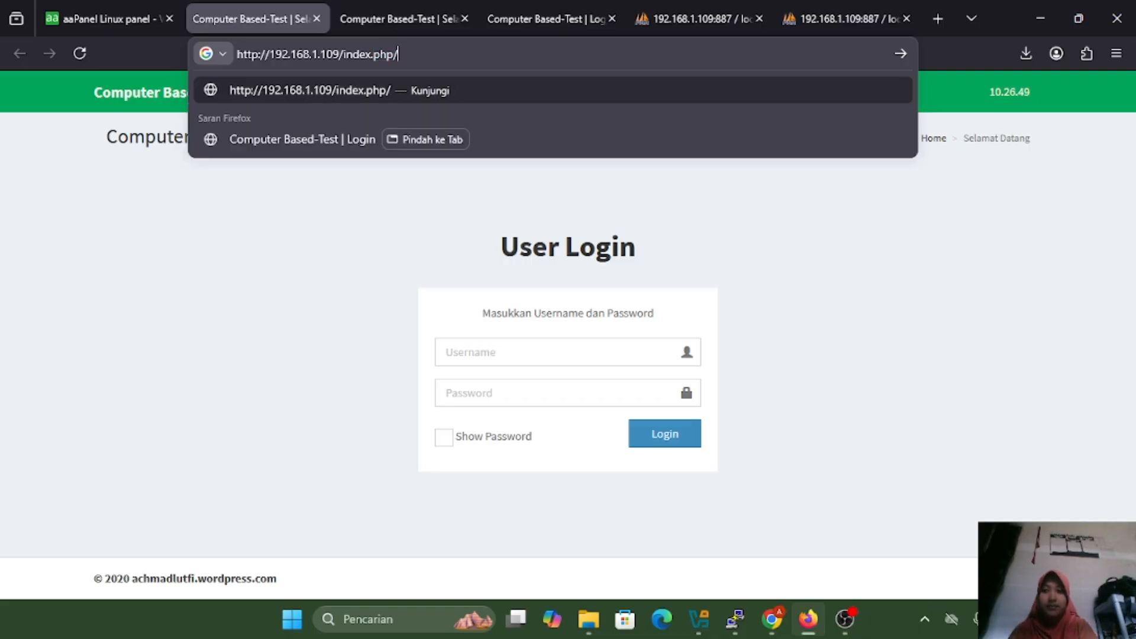
pyautogui.write('manager')
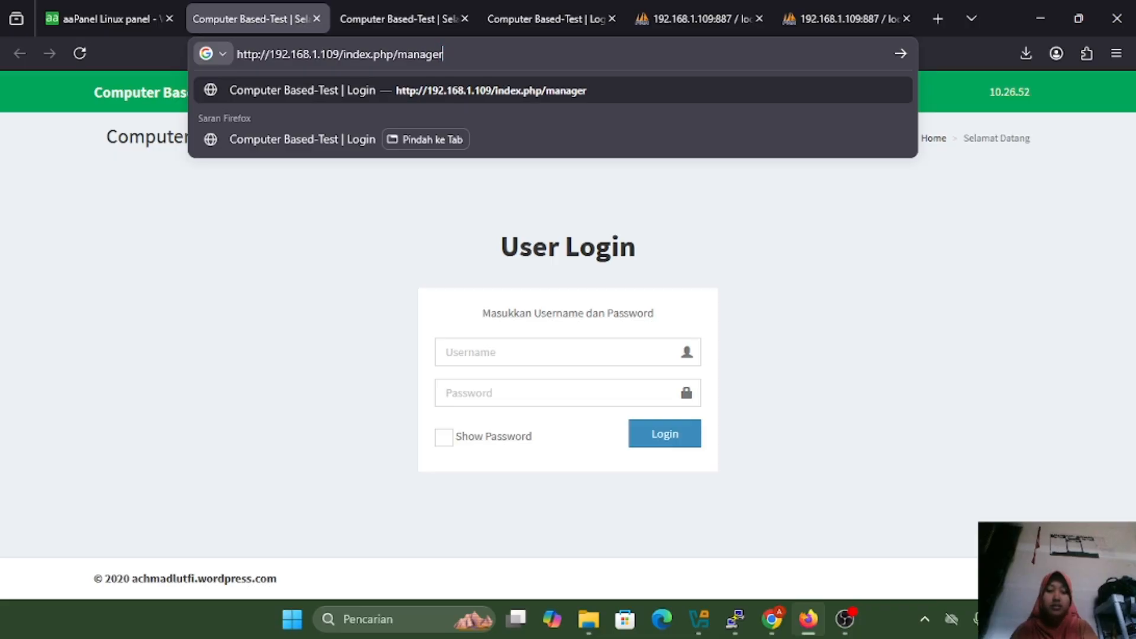
pyautogui.press('Return')
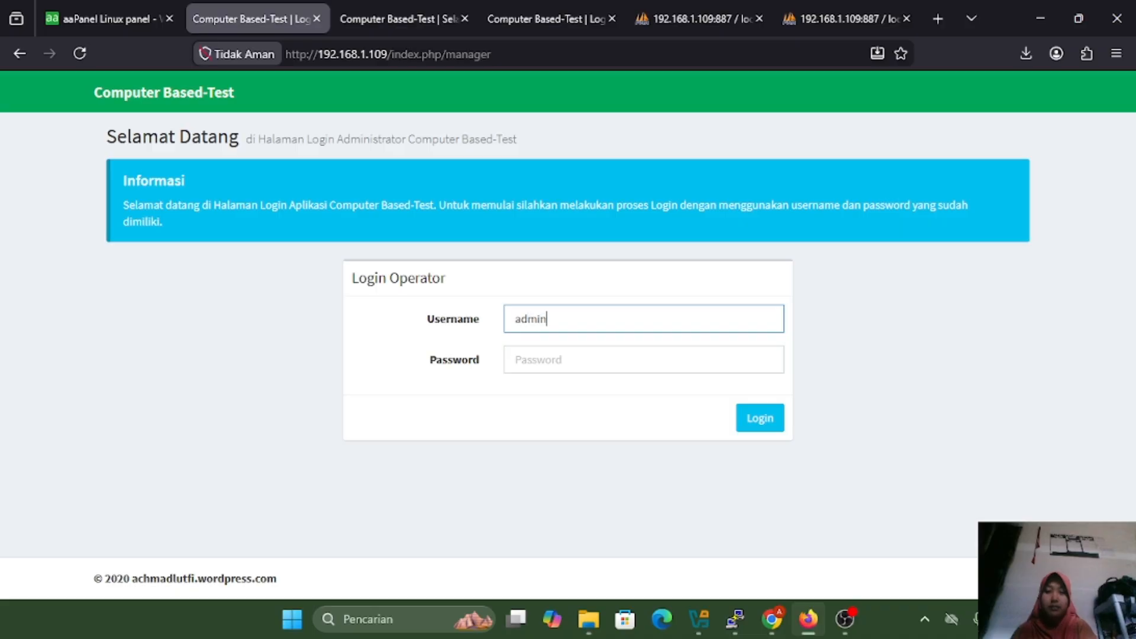
pyautogui.click(601, 363)
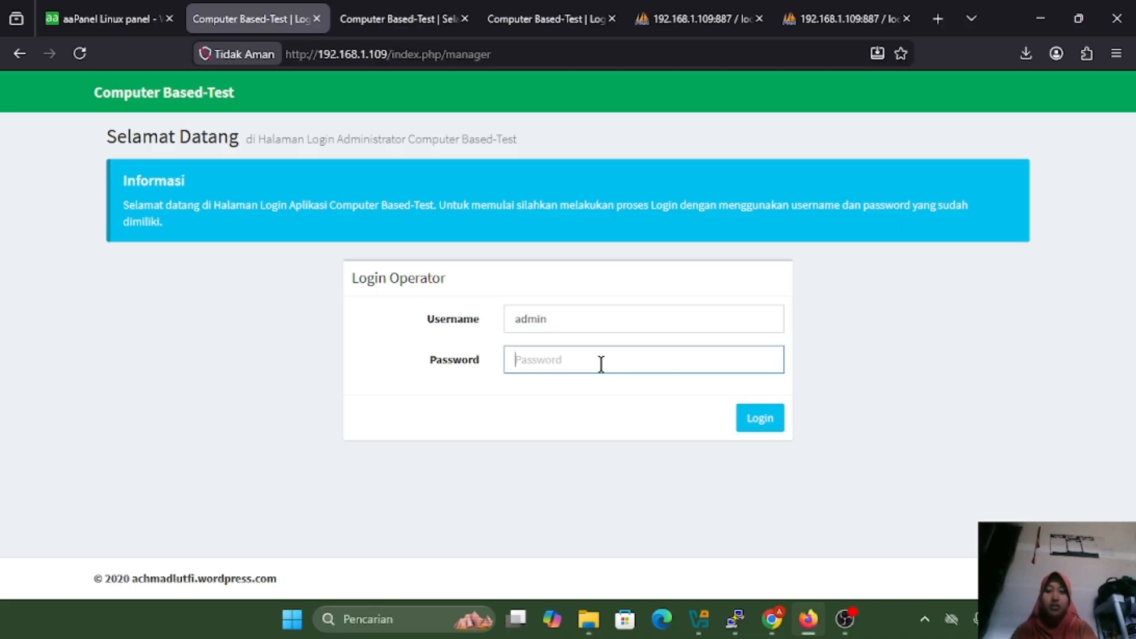
pyautogui.write('123')
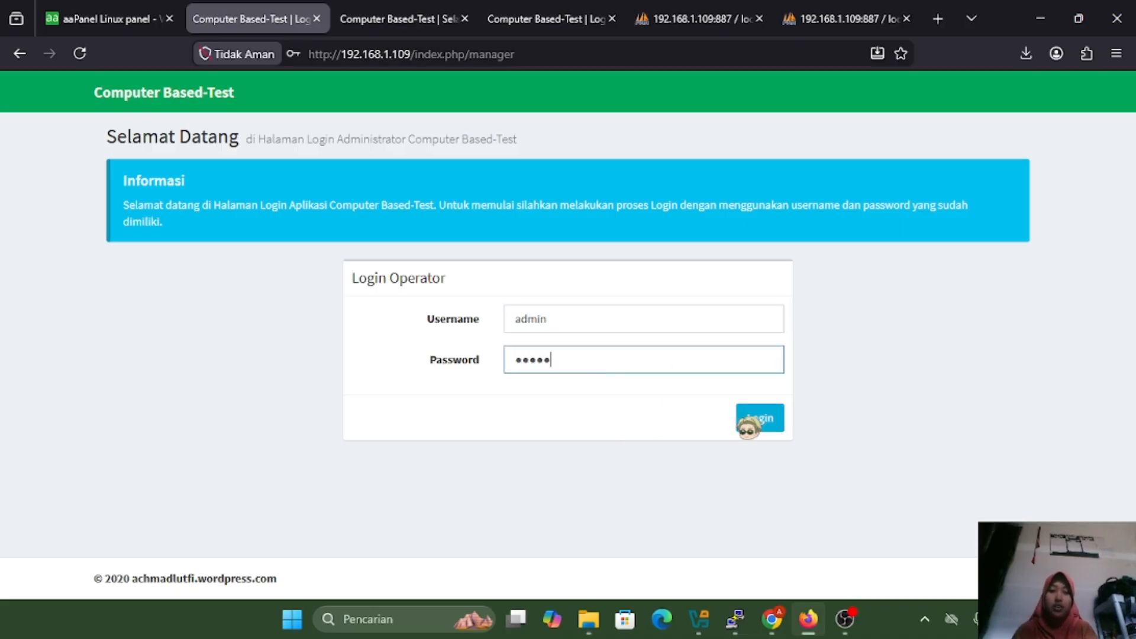
pyautogui.click(756, 419)
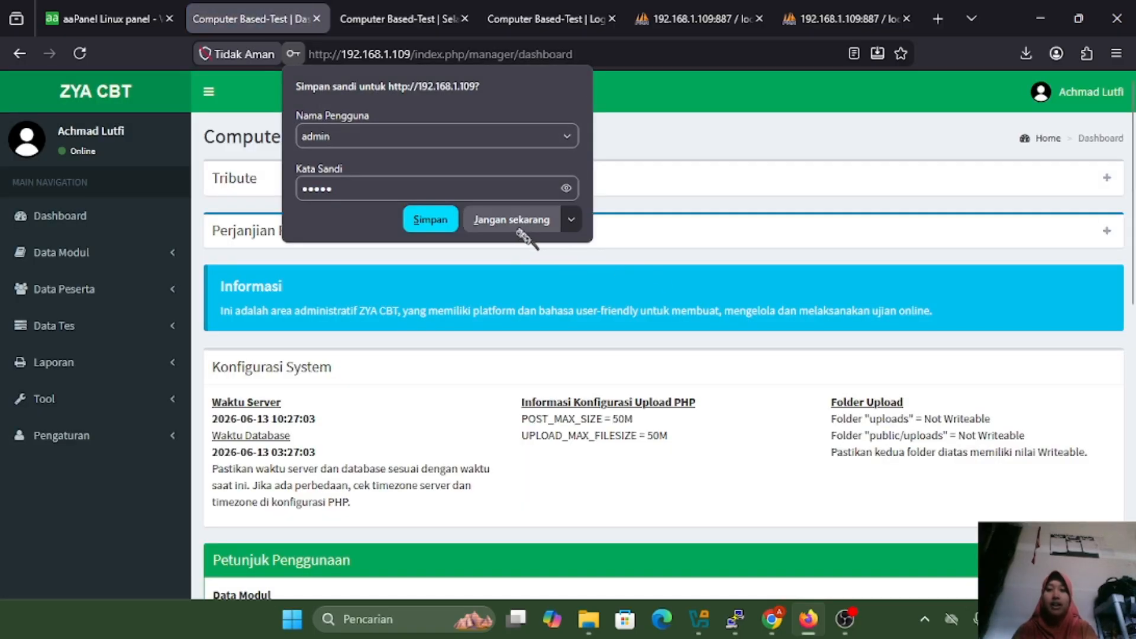
# Decline saving the password with 'Jangan sekarang' and return to the 'Computer Based-Test | Dashboard' tab
pyautogui.click(527, 223)
pyautogui.click(105, 7)
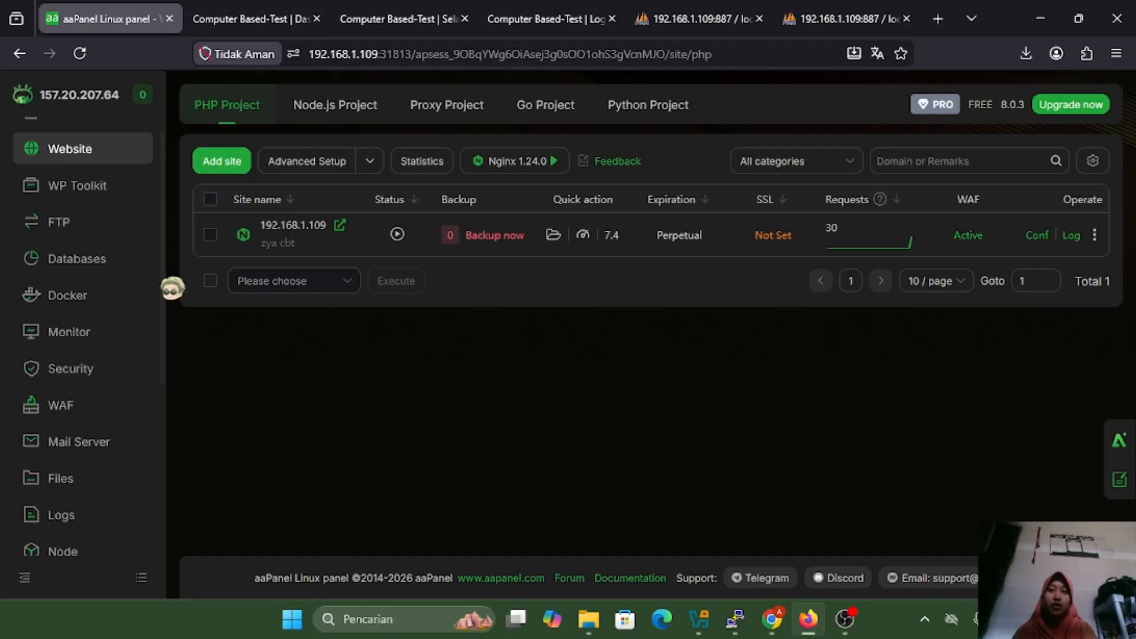
pyautogui.click(281, 16)
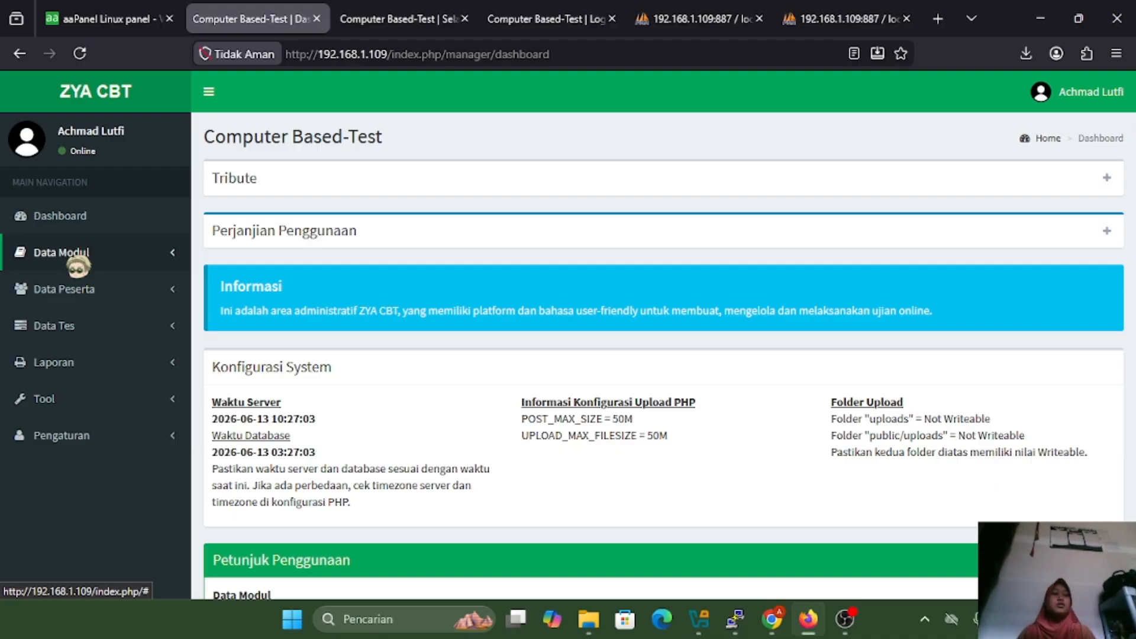
# Expand Data Modul and Data Tes in the sidebar, then open Tambah Tes
pyautogui.click(77, 265)
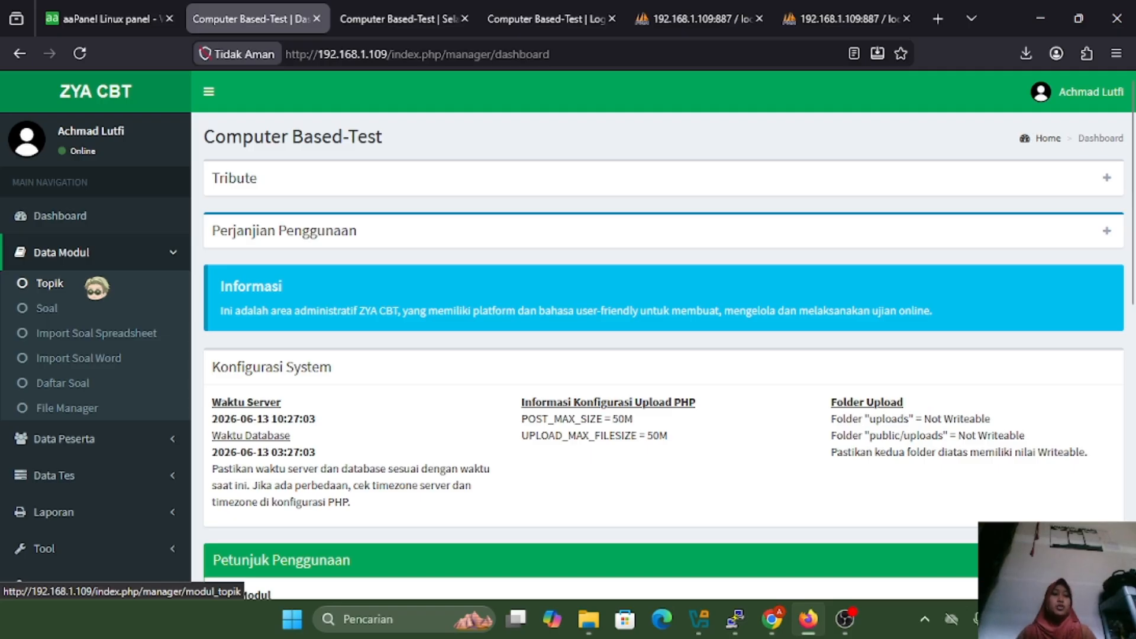
pyautogui.scroll(-2, 101, 426)
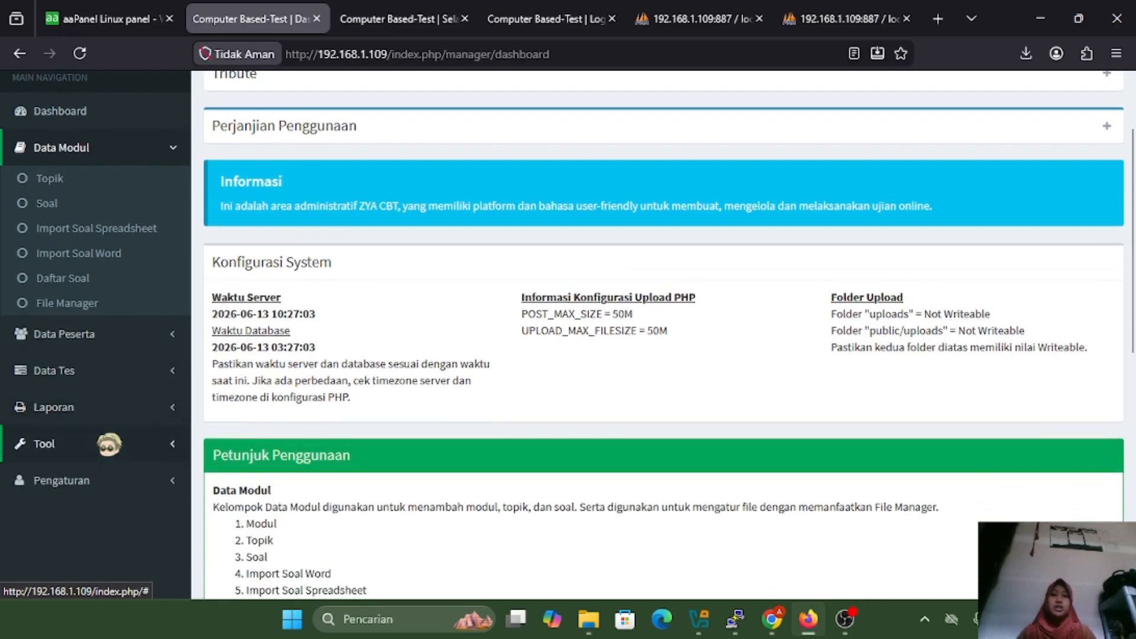
pyautogui.click(83, 379)
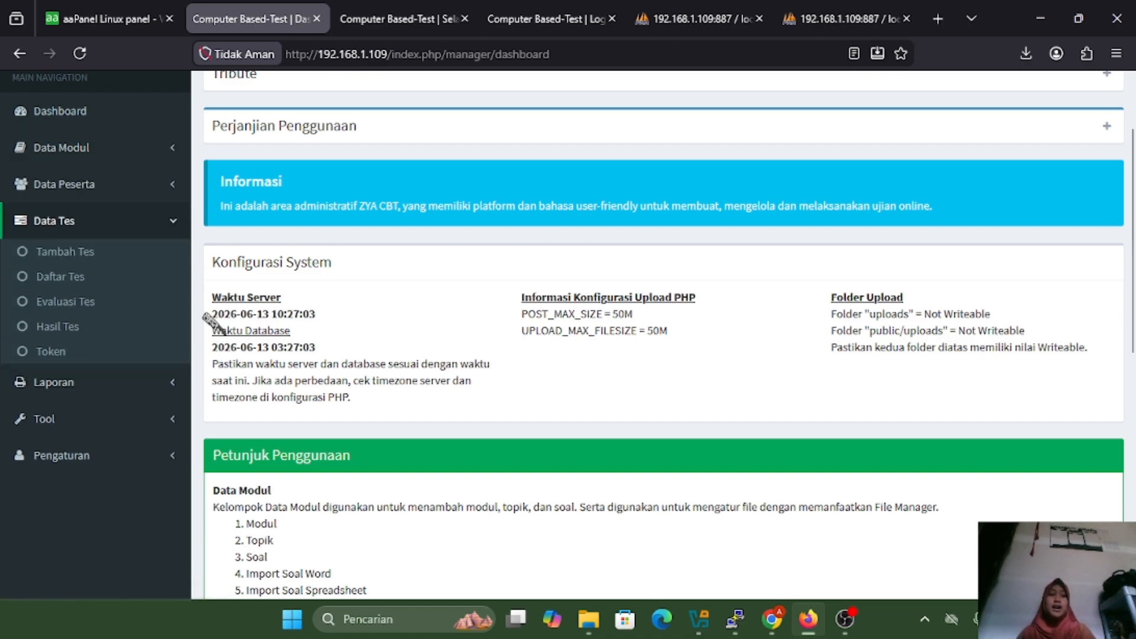
pyautogui.click(68, 251)
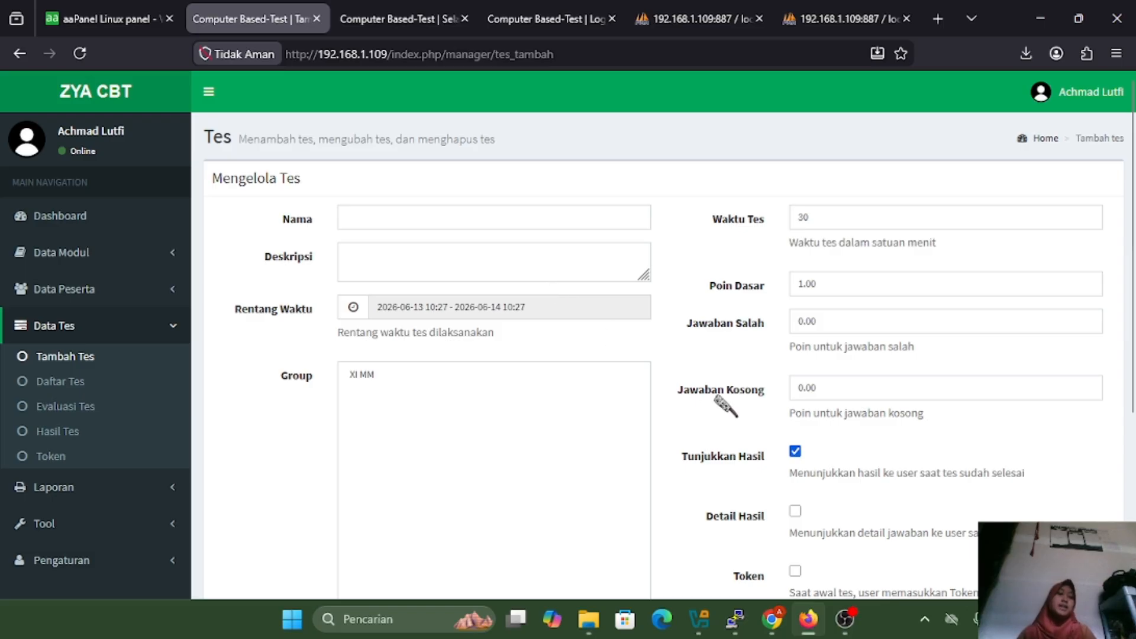
# Browse Daftar Tes, Evaluasi Tes and Hasil Tes, ending on the Token page
pyautogui.scroll(-1, 722, 390)
pyautogui.click(83, 332)
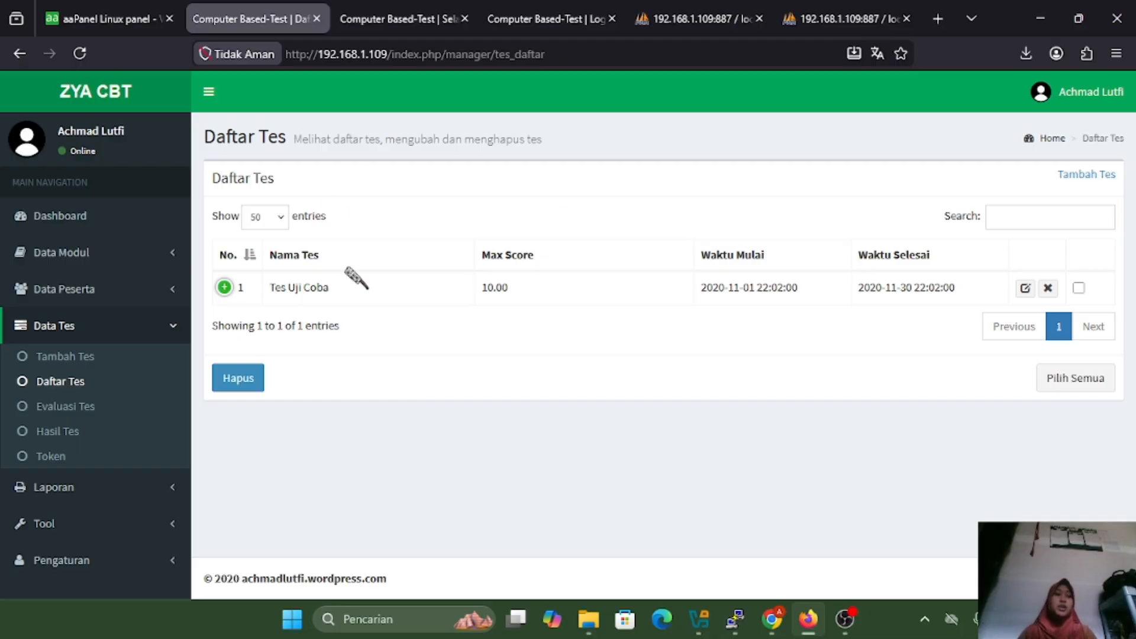
pyautogui.click(71, 408)
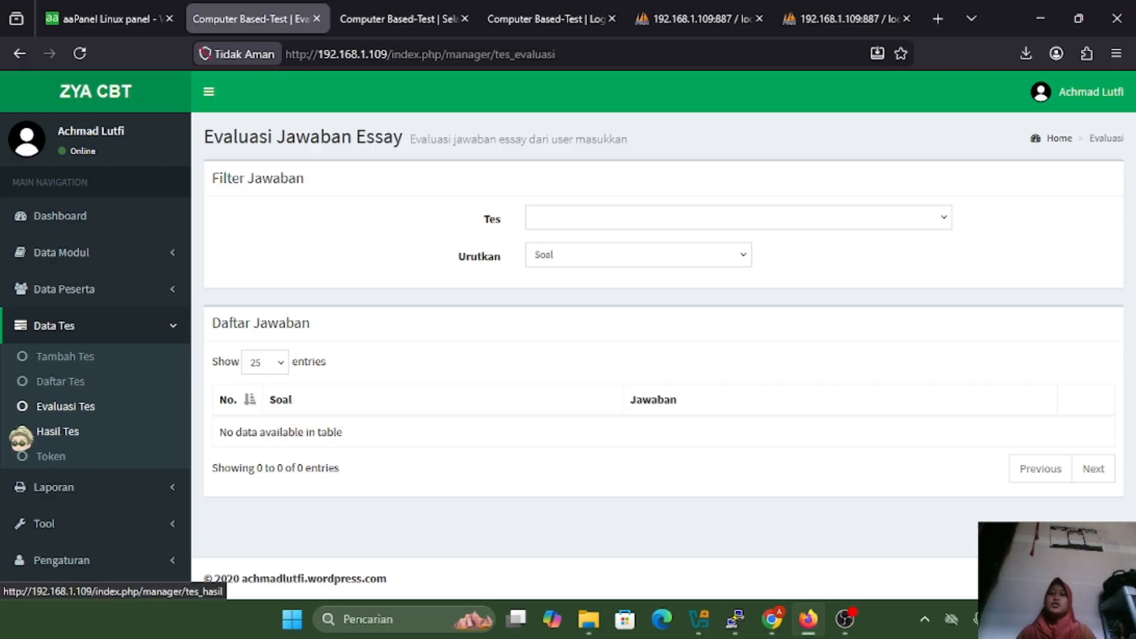
pyautogui.click(37, 430)
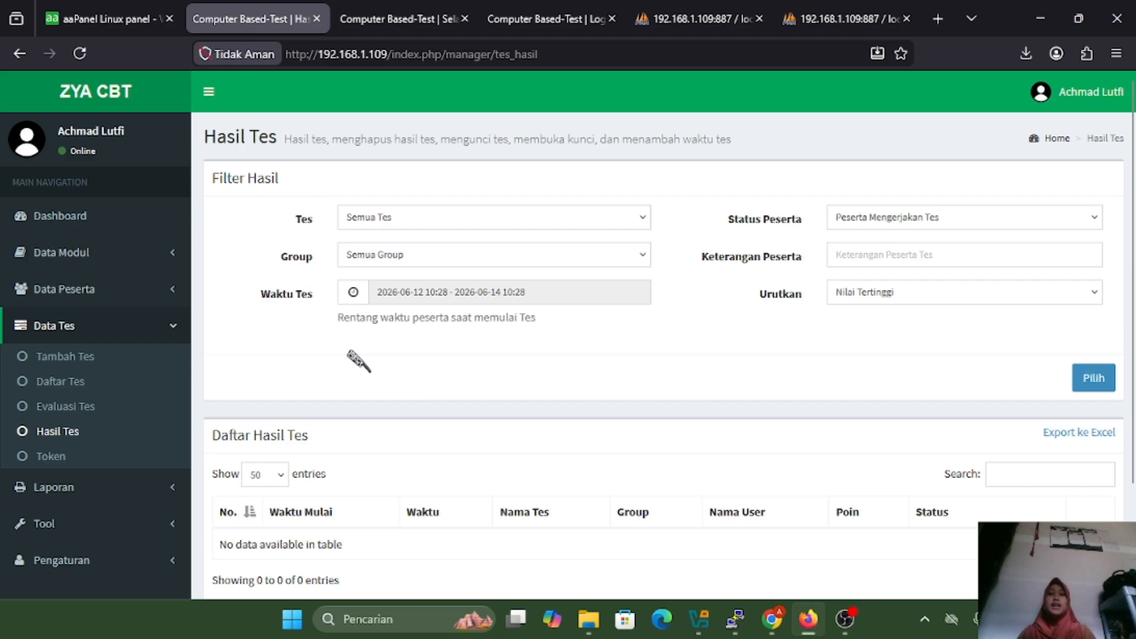
pyautogui.scroll(-2, 578, 375)
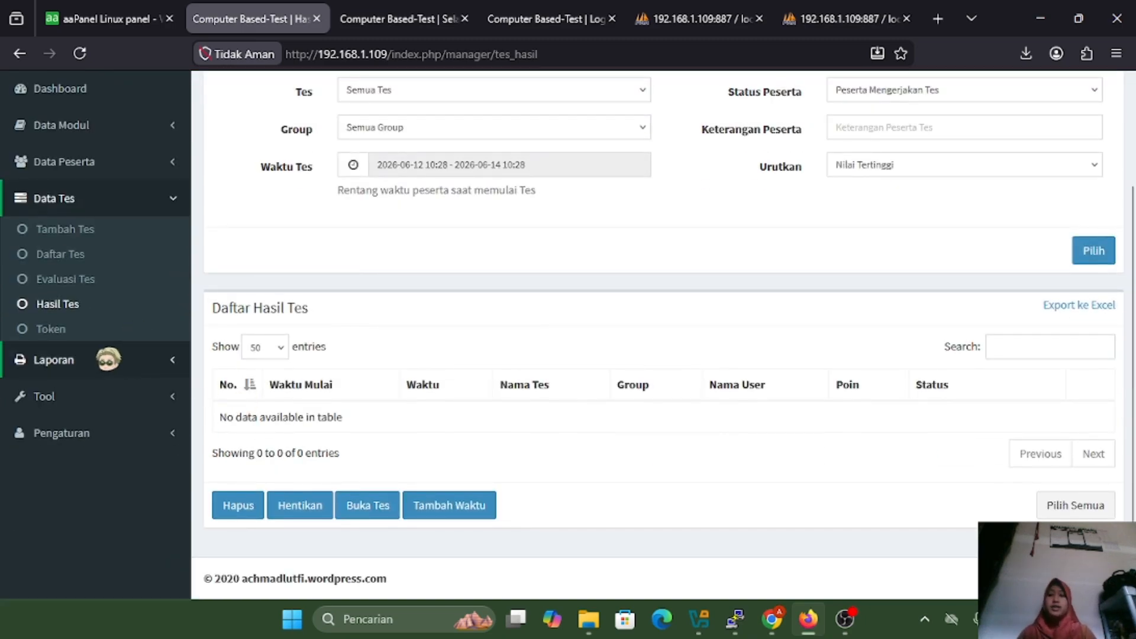
pyautogui.click(47, 328)
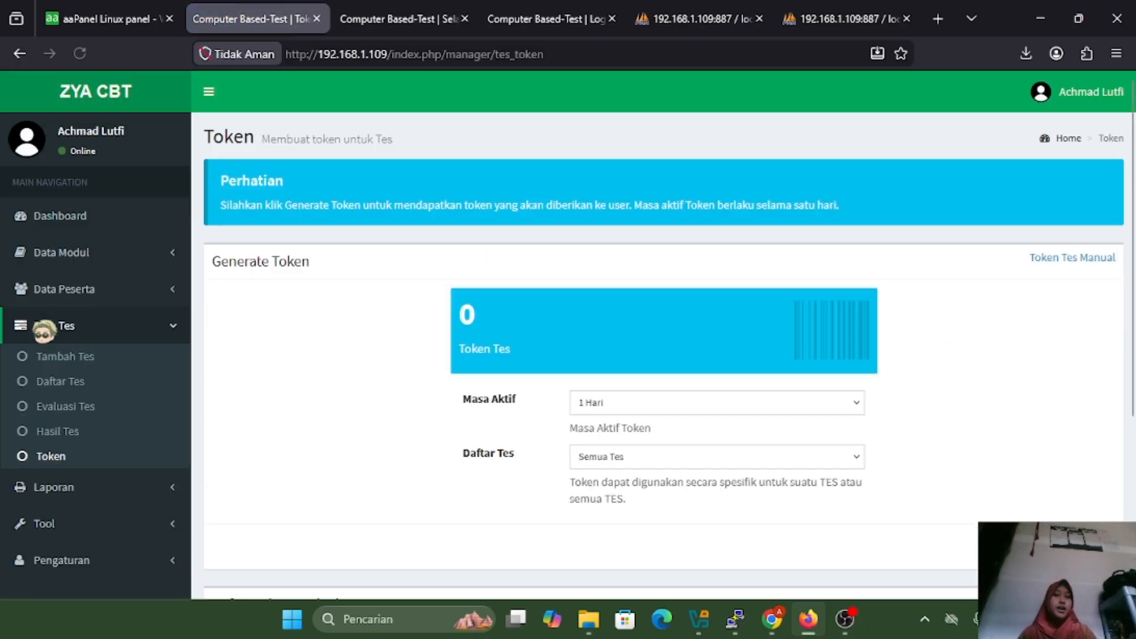
# Generate a new exam token with Masa Aktif 1 Hari for Semua Tes
pyautogui.scroll(-1, 483, 309)
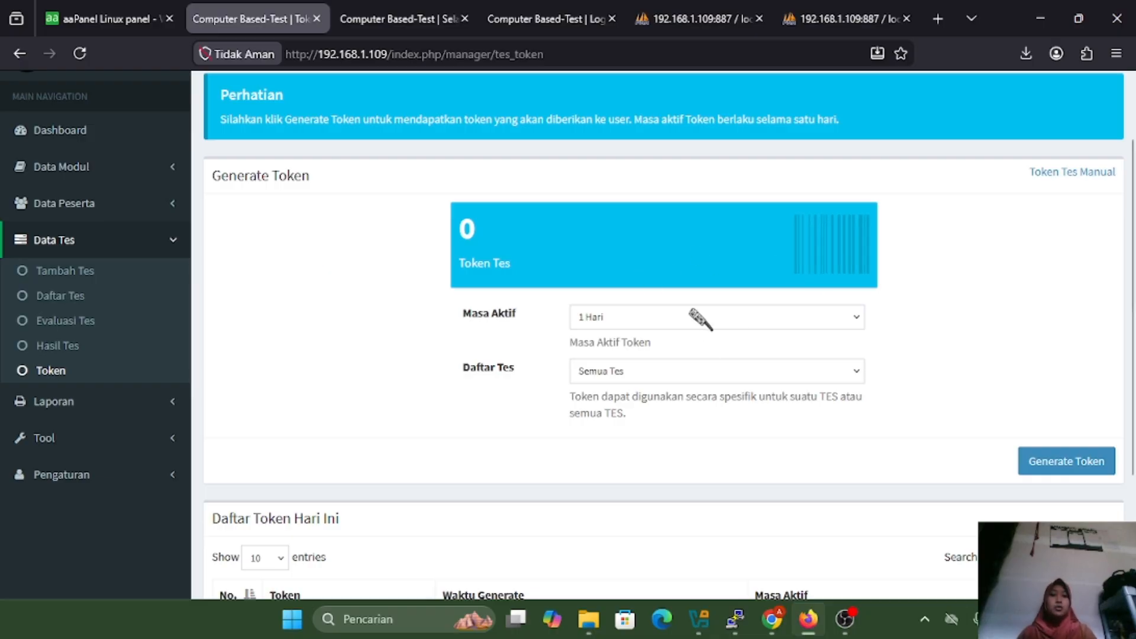
pyautogui.click(1064, 177)
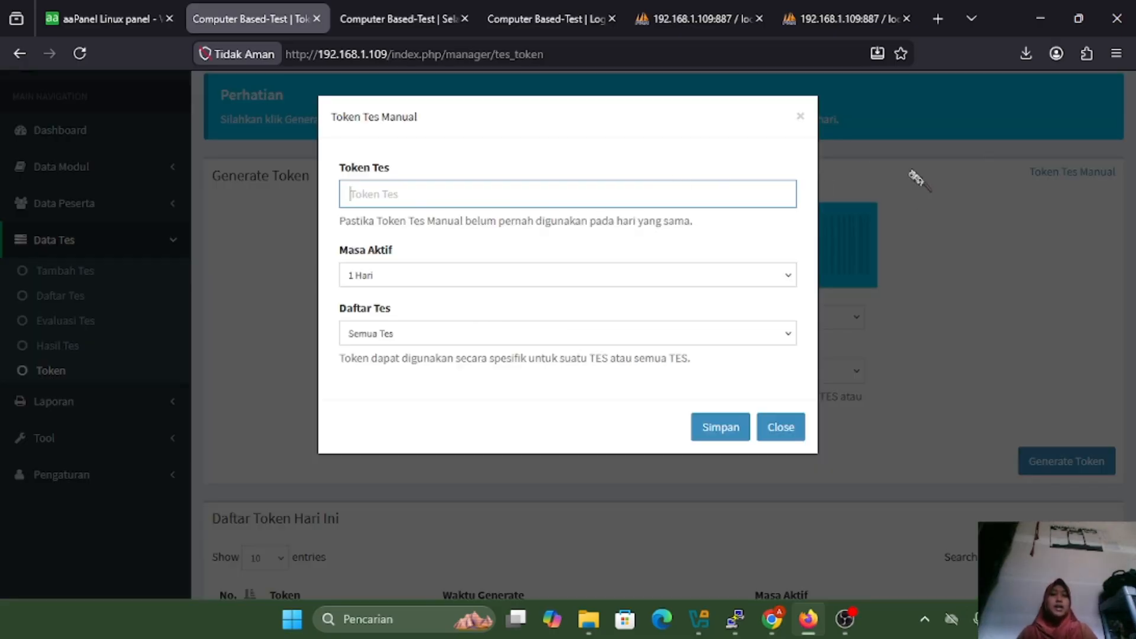
pyautogui.click(800, 117)
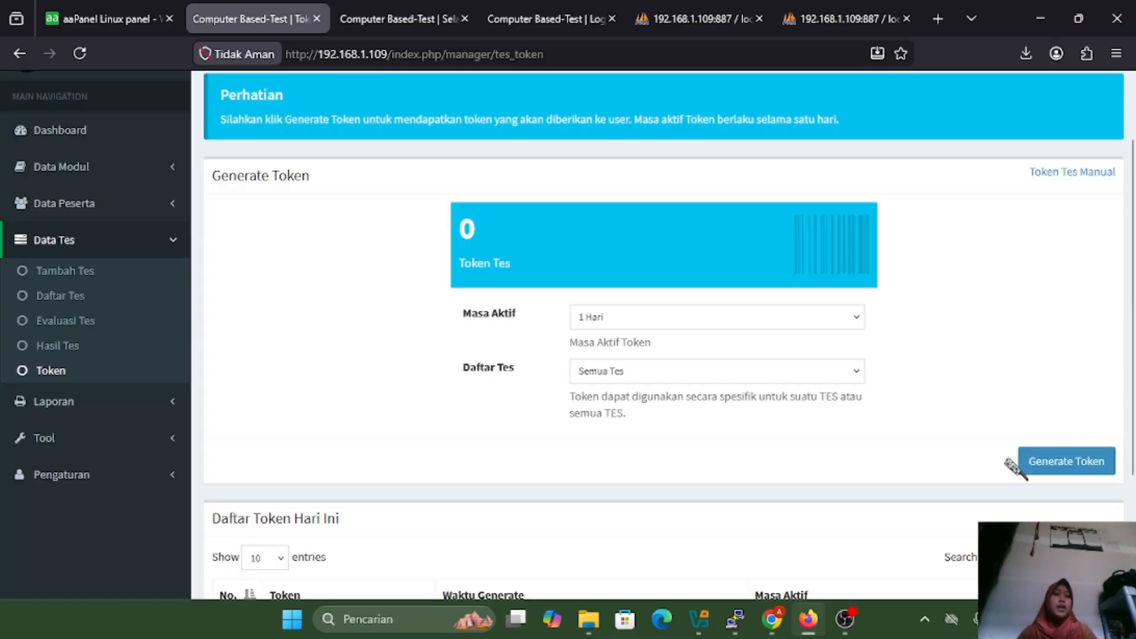
pyautogui.click(1062, 465)
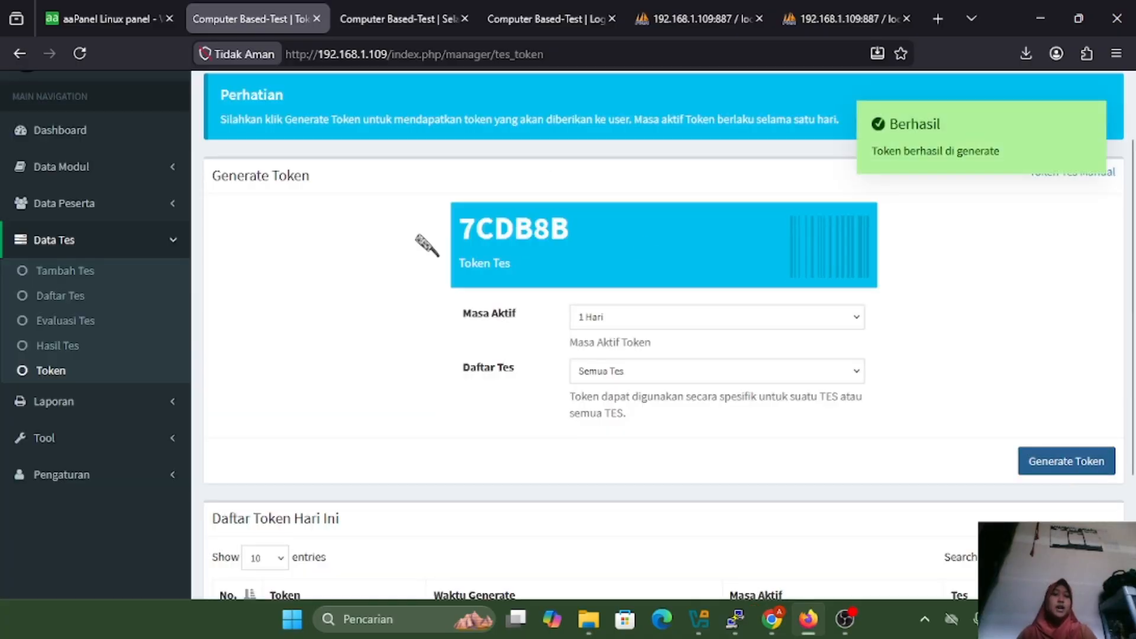
pyautogui.scroll(-1, 636, 297)
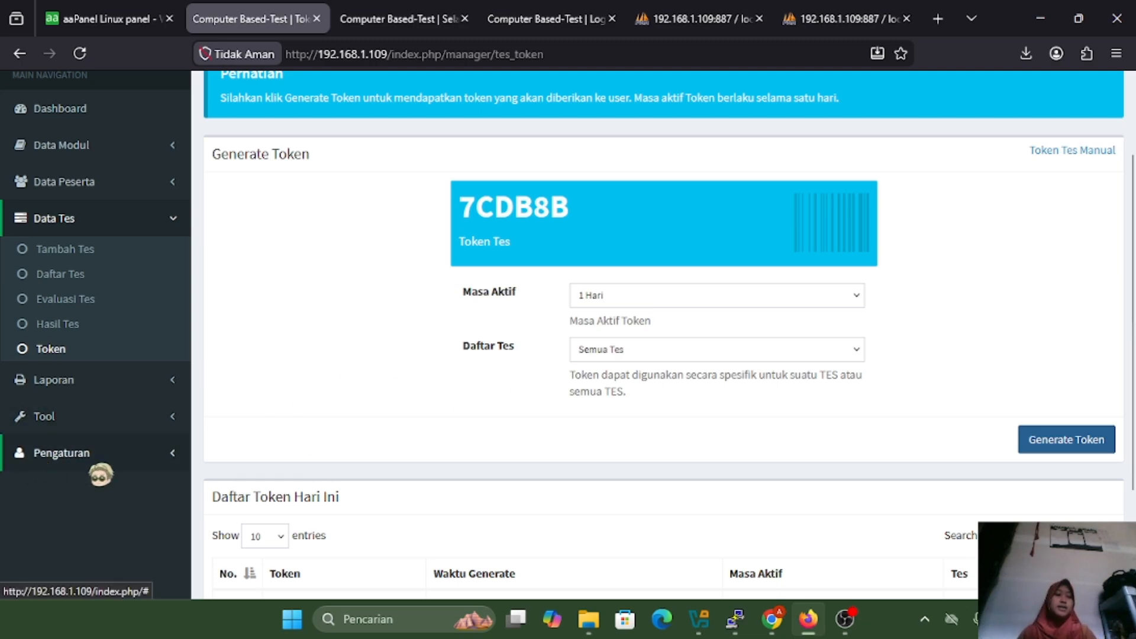
pyautogui.click(99, 468)
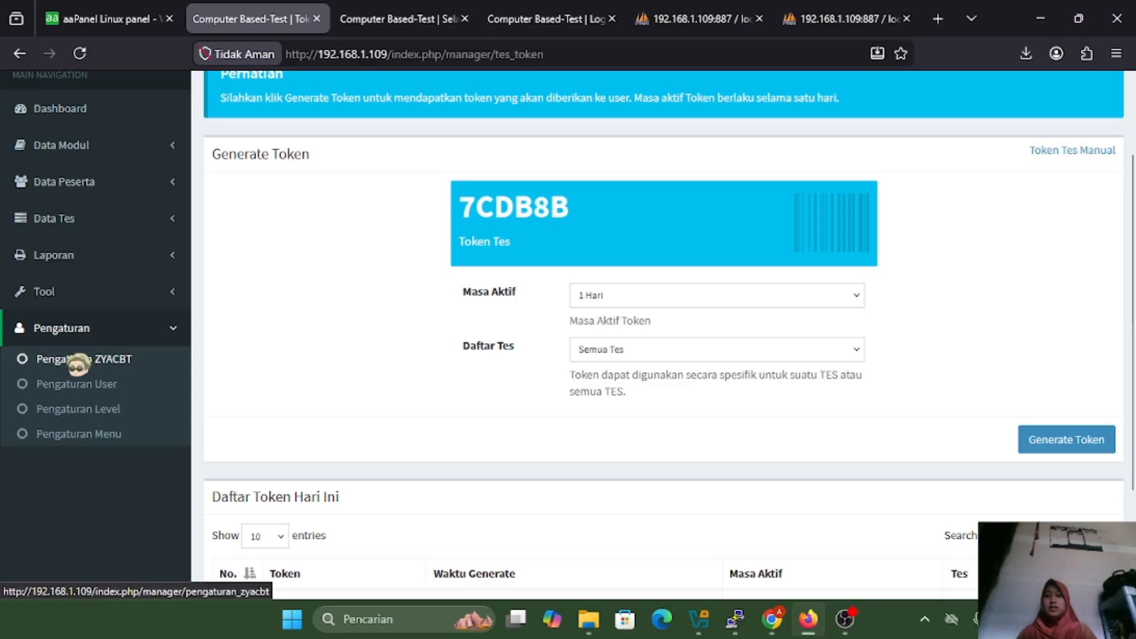
# In Pengaturan ZYACBT, replace the Nama field with SMK N 1 AMPELGADING, then view Pengaturan User
pyautogui.click(118, 355)
pyautogui.scroll(-6, 518, 259)
pyautogui.scroll(6, 503, 304)
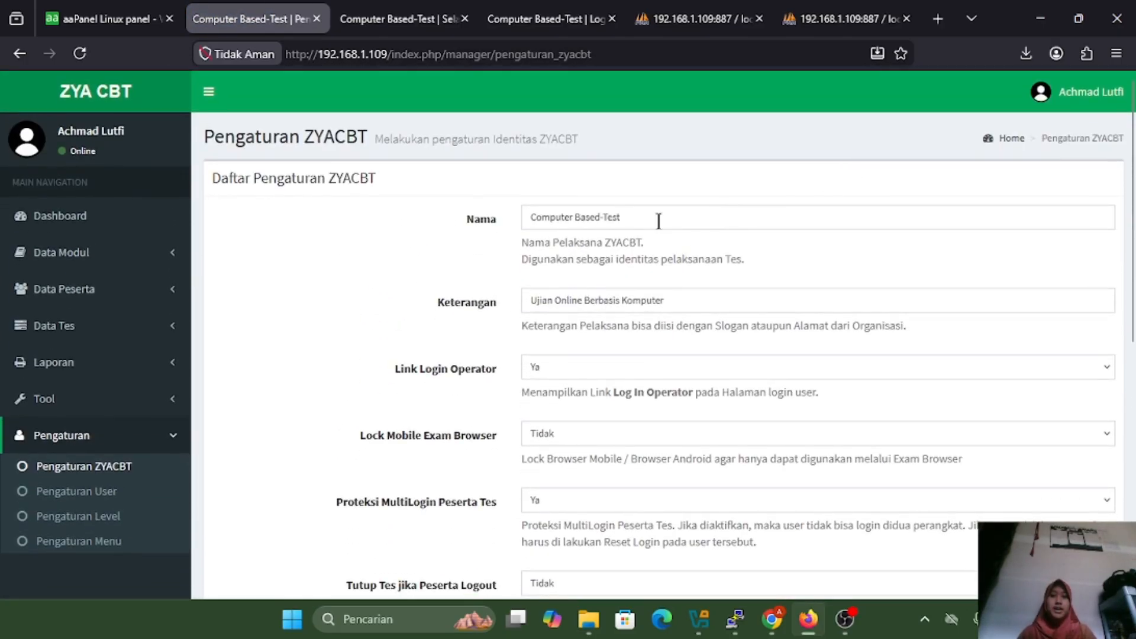
pyautogui.click(658, 221)
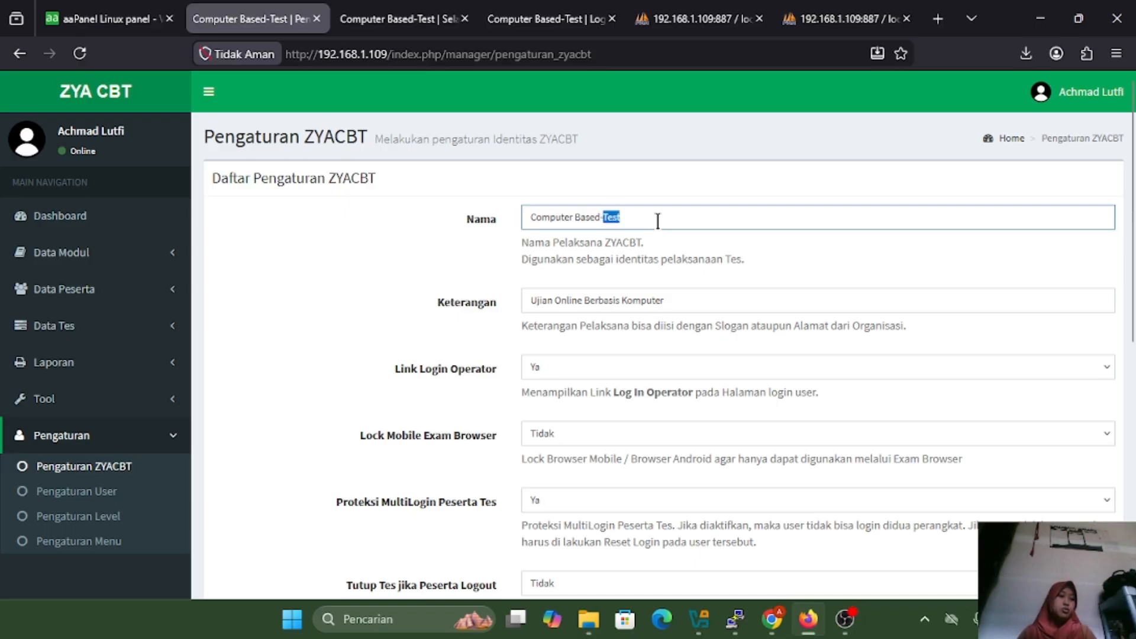
pyautogui.hotkey('ctrl', 'a')
pyautogui.press('BackSpace')
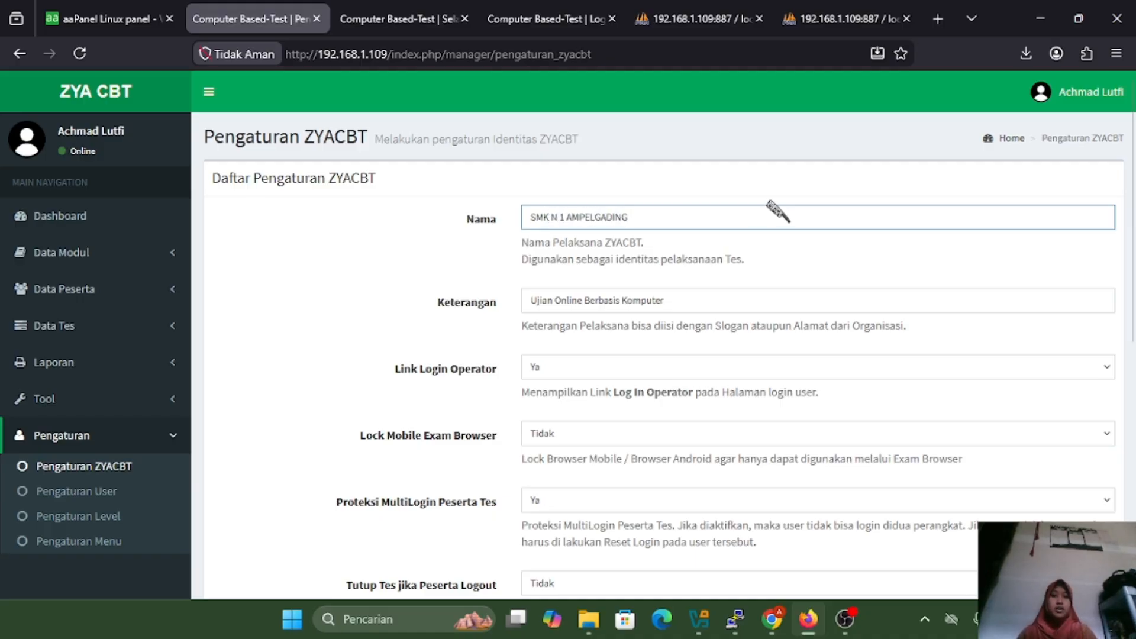
pyautogui.click(654, 300)
pyautogui.scroll(-2, 745, 357)
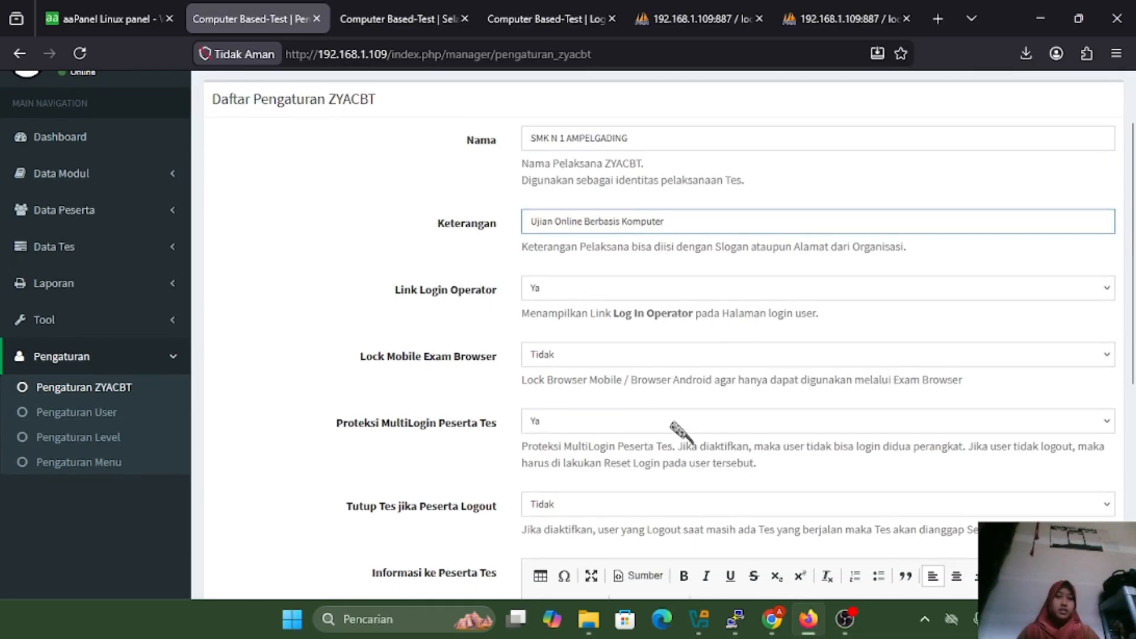
pyautogui.scroll(-8, 680, 431)
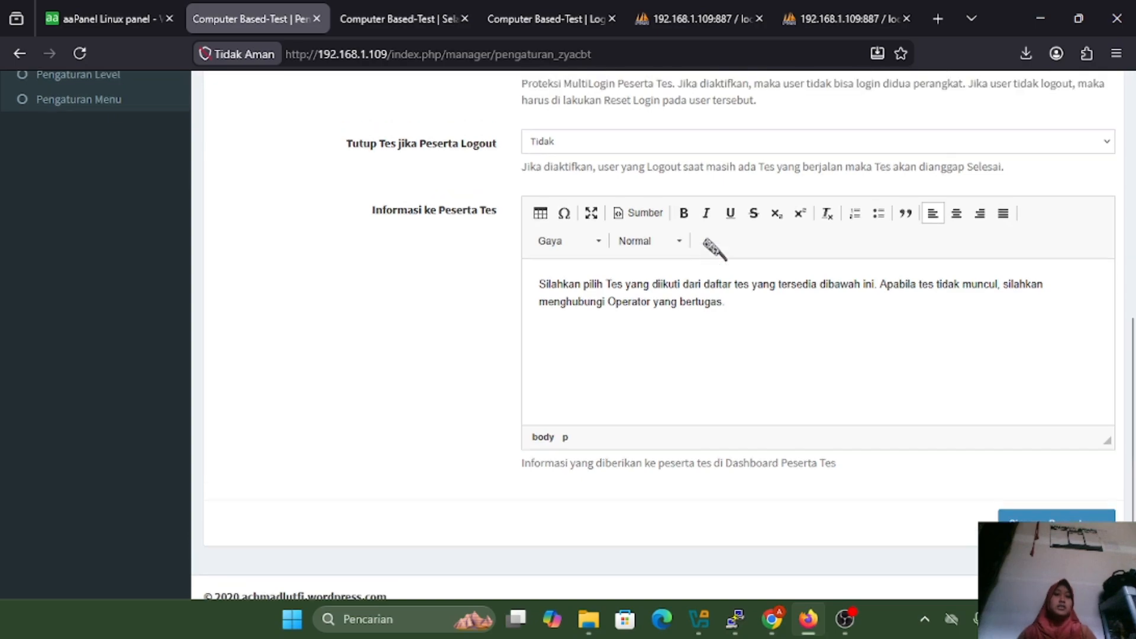
pyautogui.scroll(7, 802, 441)
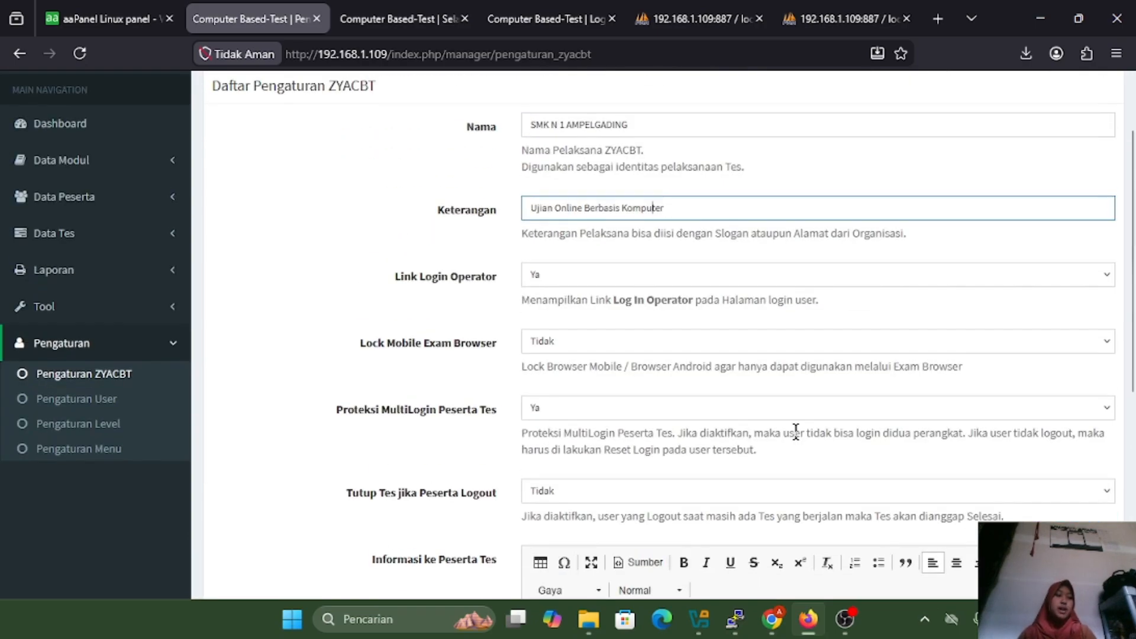
pyautogui.scroll(-1, 802, 441)
pyautogui.click(105, 333)
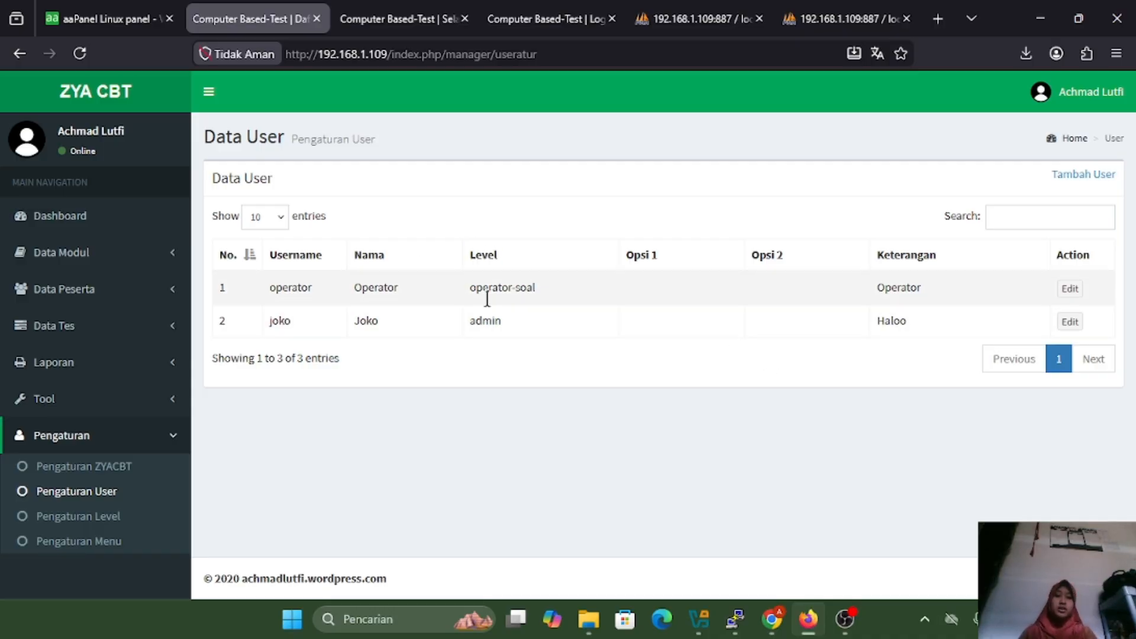
# Look over Pengaturan Menu, then view admin, operator-soal and operator-tes access rights in Pengaturan Level
pyautogui.click(95, 542)
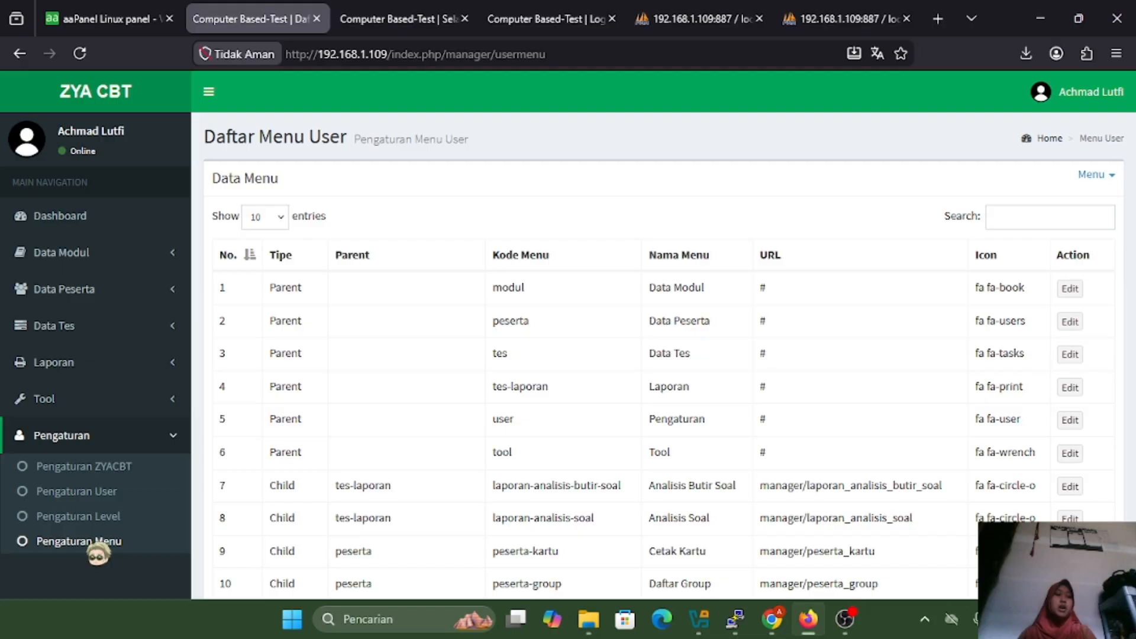
pyautogui.scroll(-3, 393, 398)
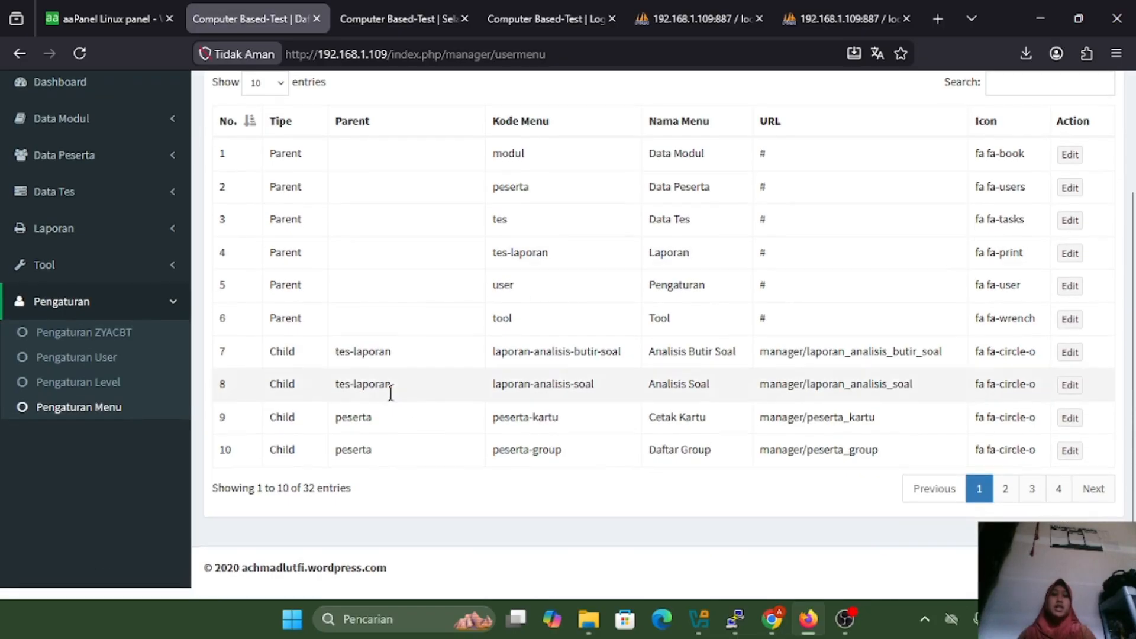
pyautogui.scroll(3, 389, 394)
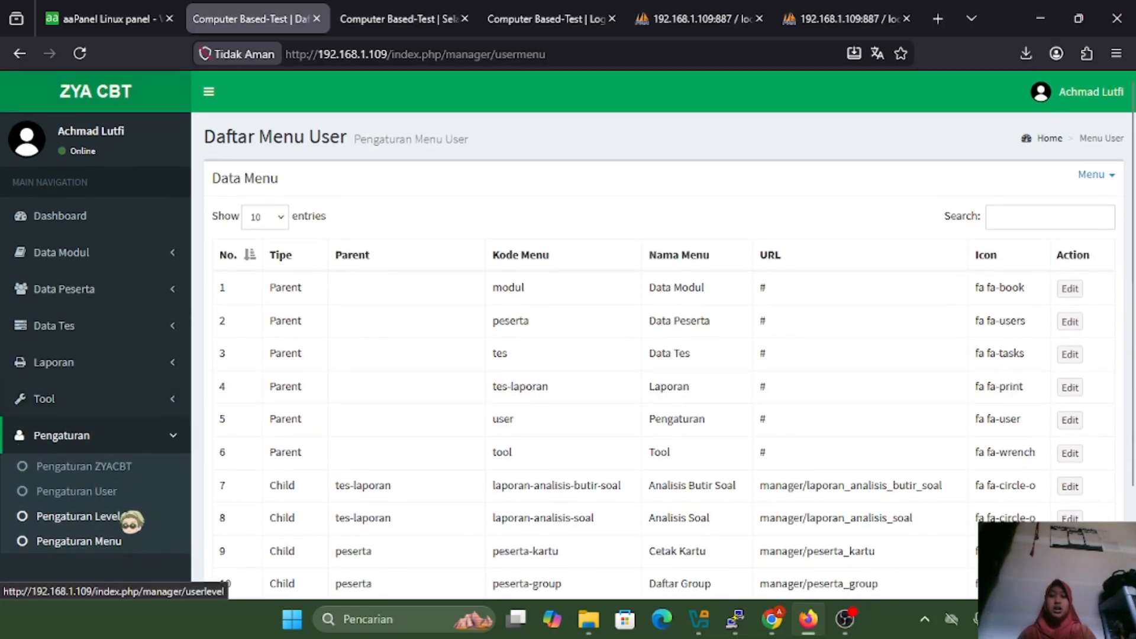
pyautogui.click(121, 517)
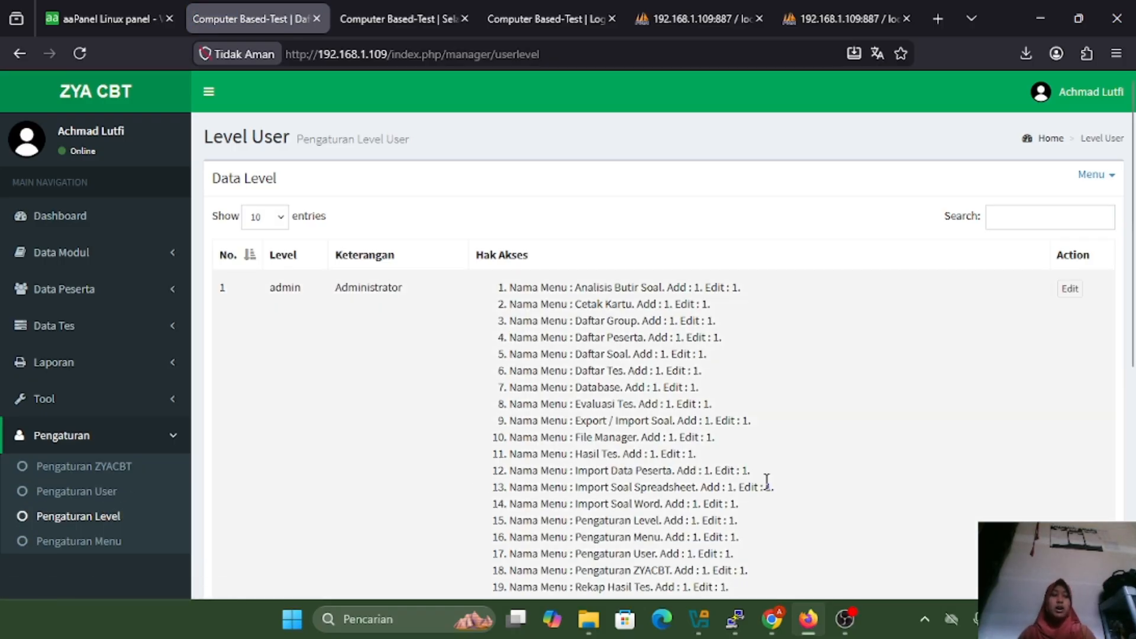
pyautogui.scroll(-6, 769, 485)
pyautogui.scroll(2, 776, 492)
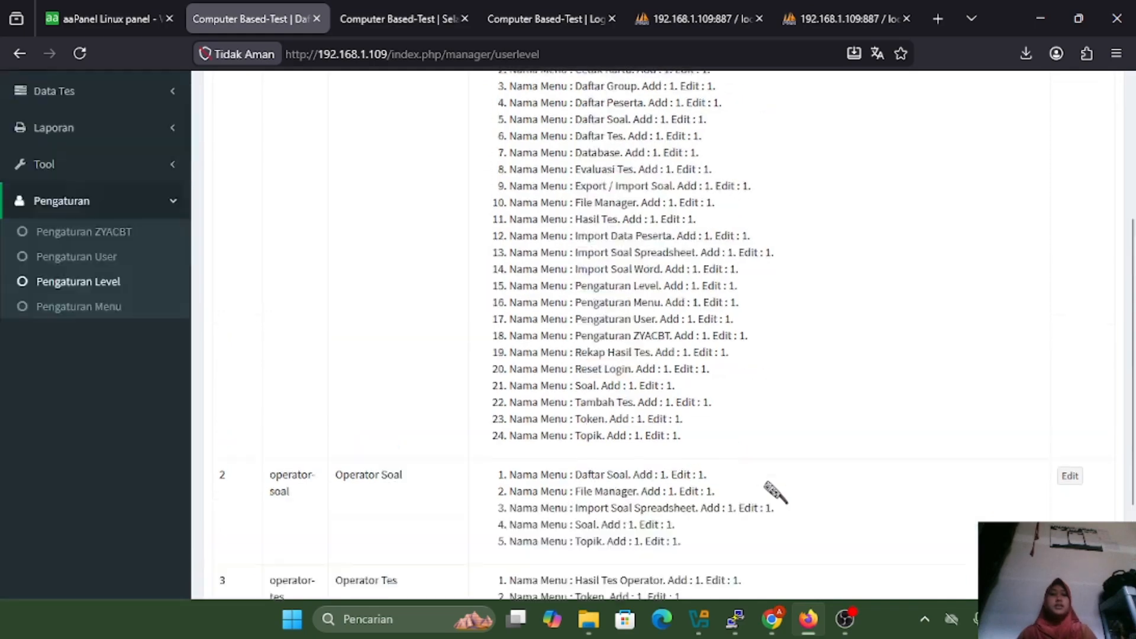
pyautogui.scroll(4, 775, 491)
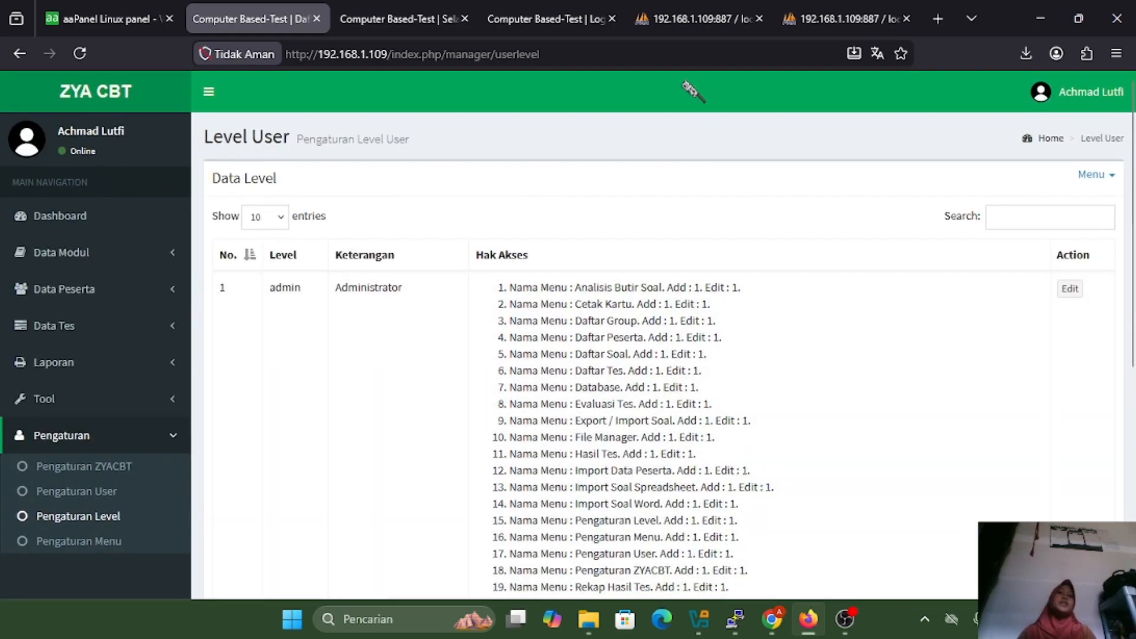
pyautogui.moveTo(578, 18)
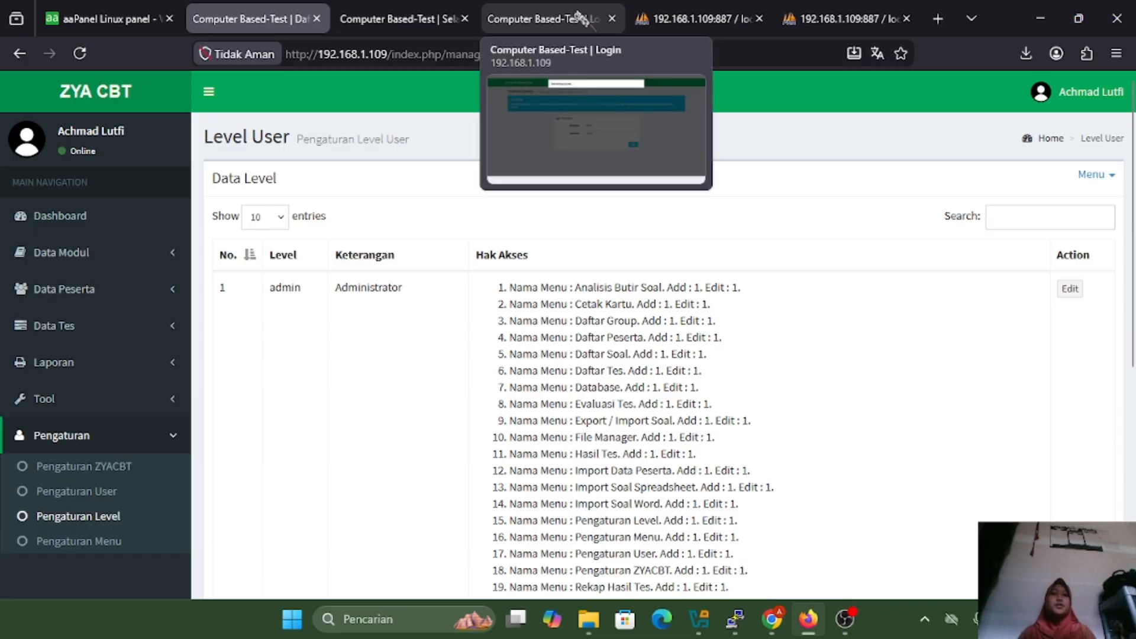